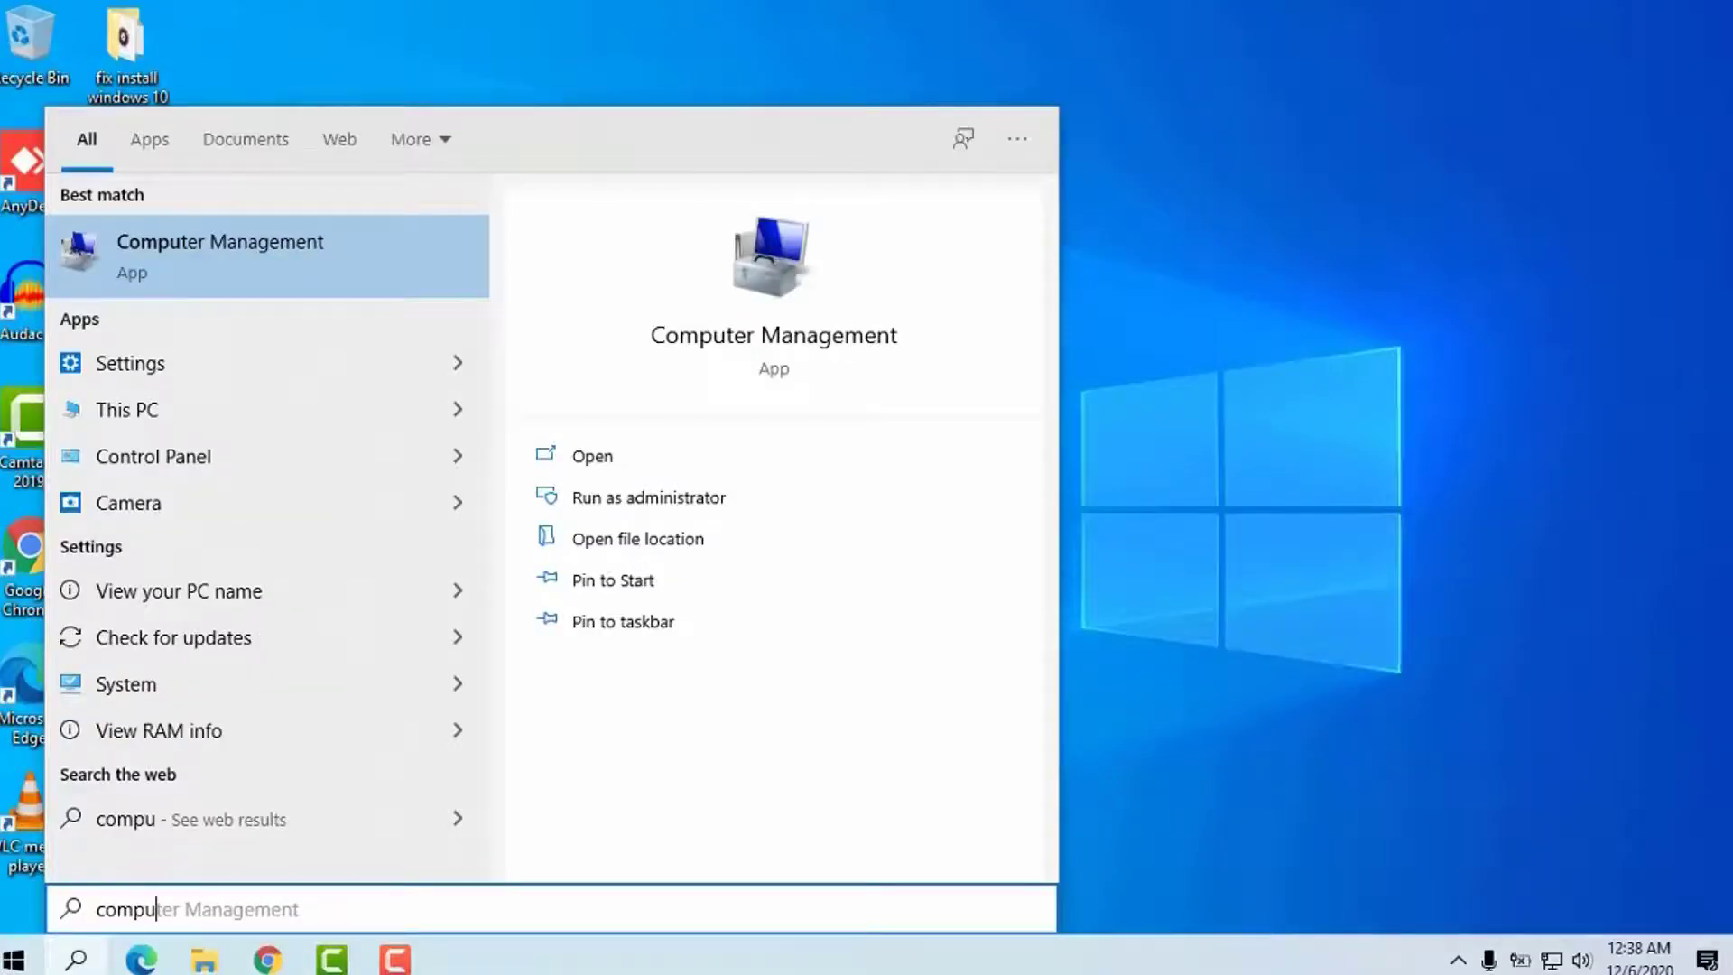
- Open Windows Audio's properties from Computer Management's Services list to check it's Automatic and Running
{"action": "left_click", "coordinate": [187, 258]}
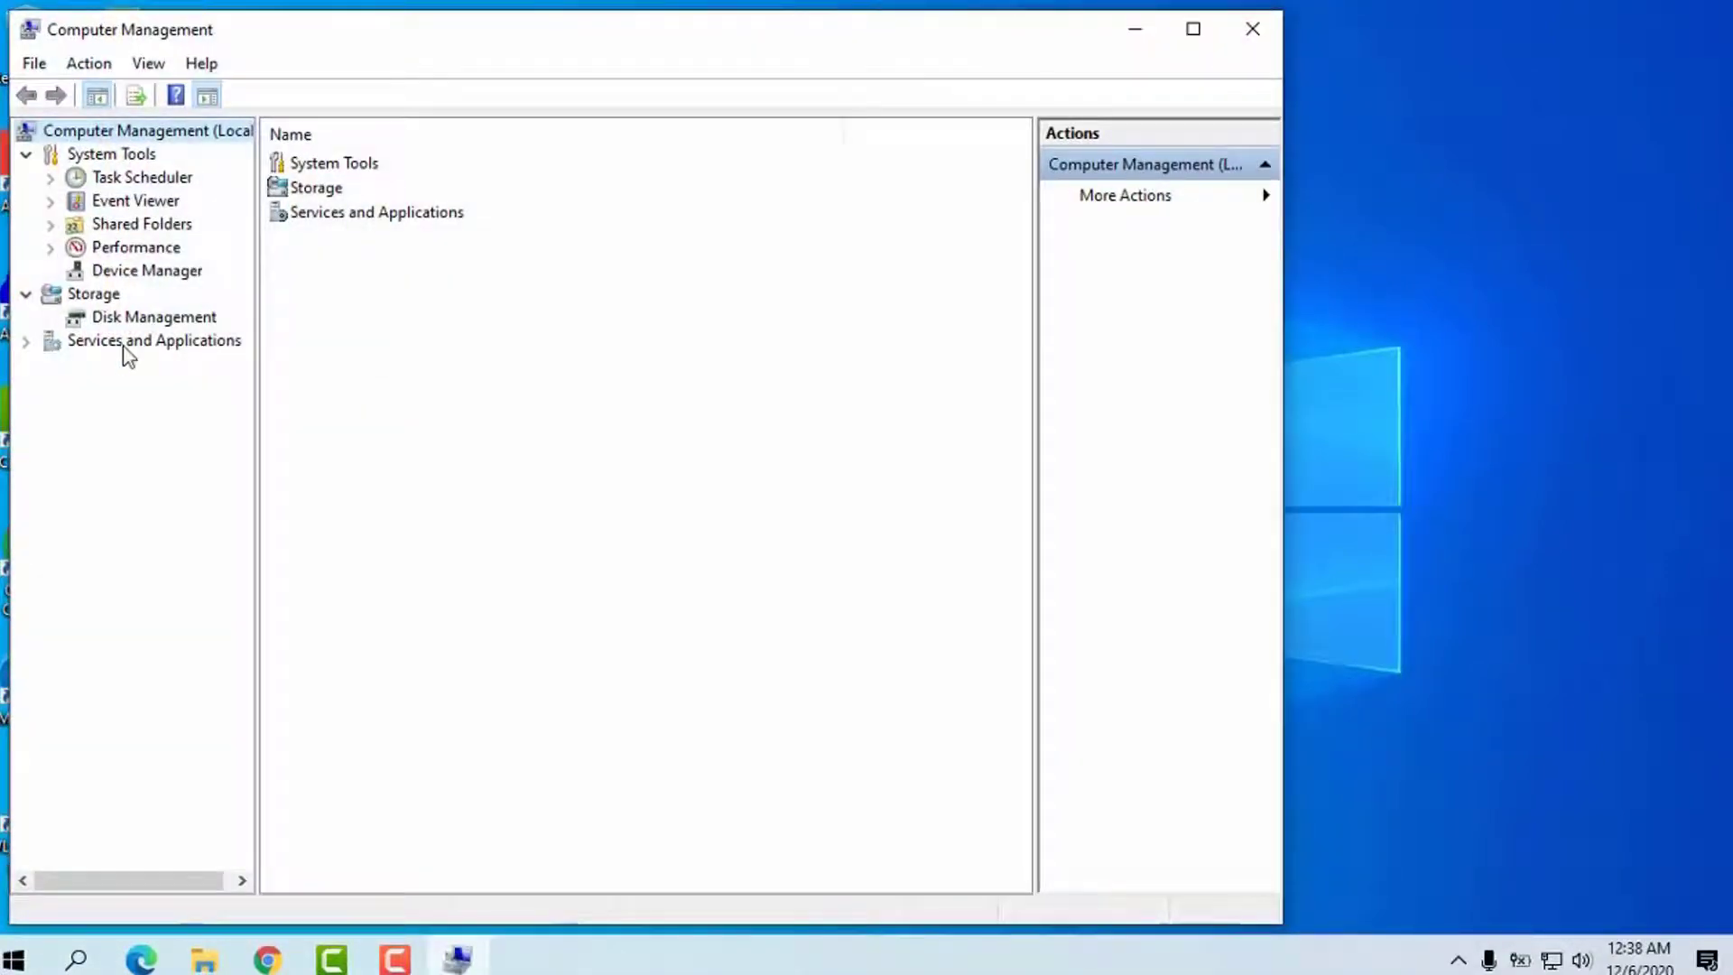
{"action": "left_click", "coordinate": [123, 345]}
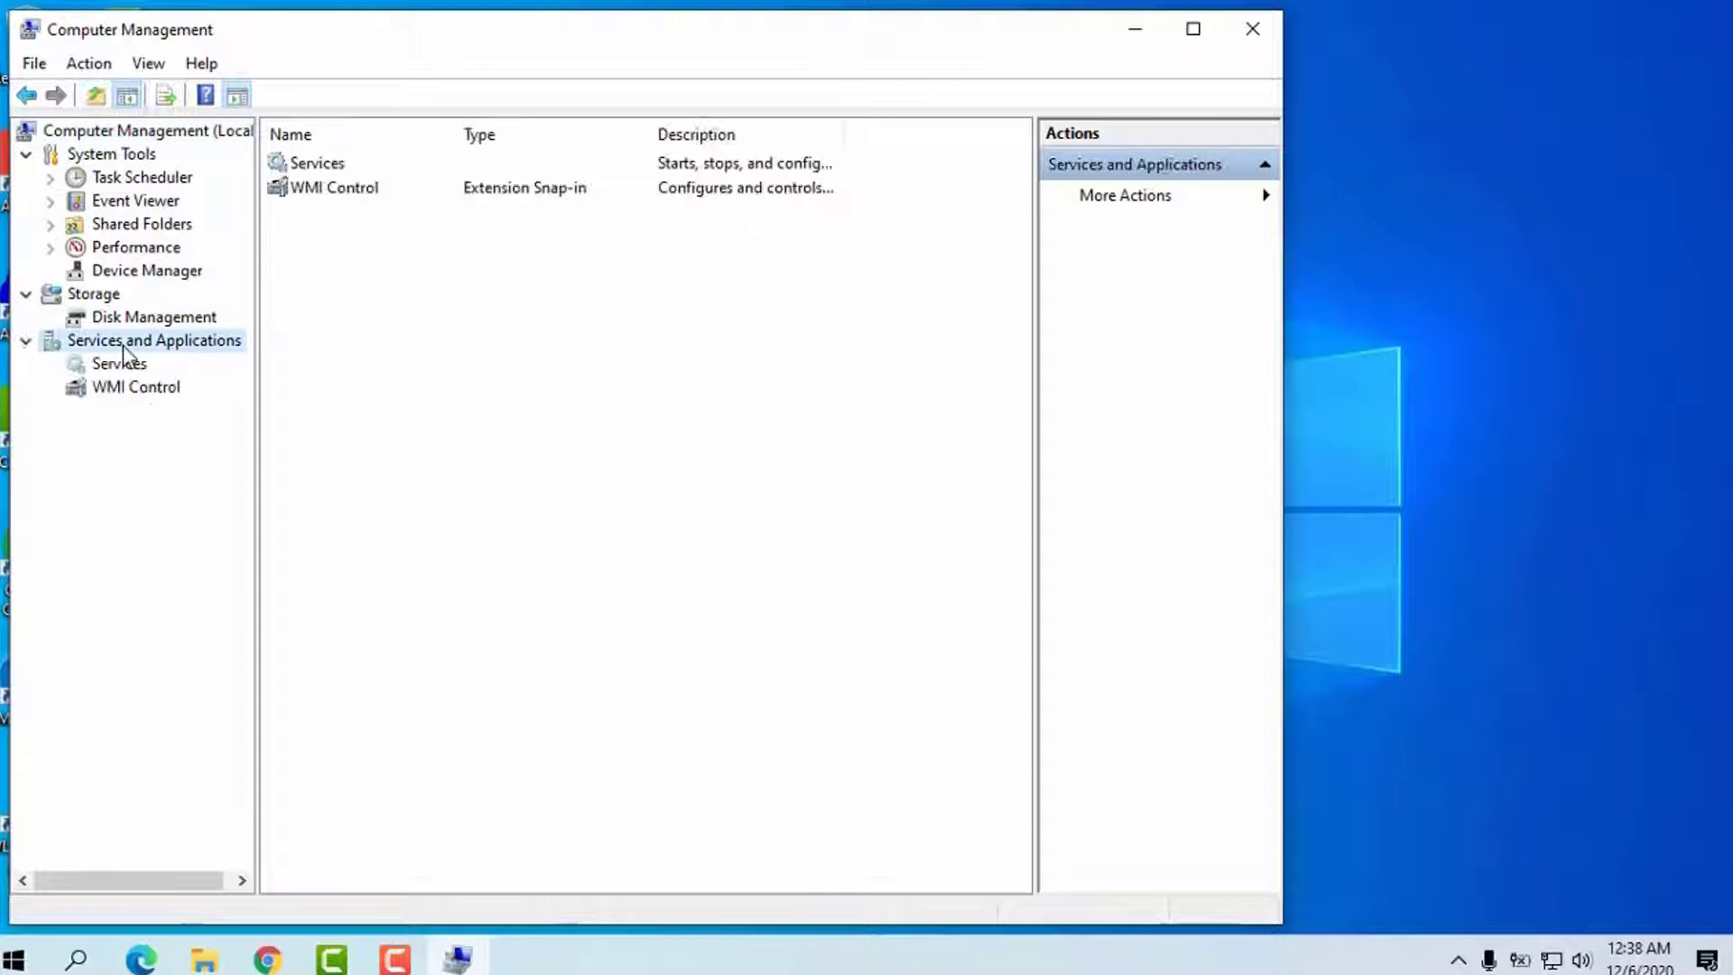
{"action": "double_click", "coordinate": [316, 166]}
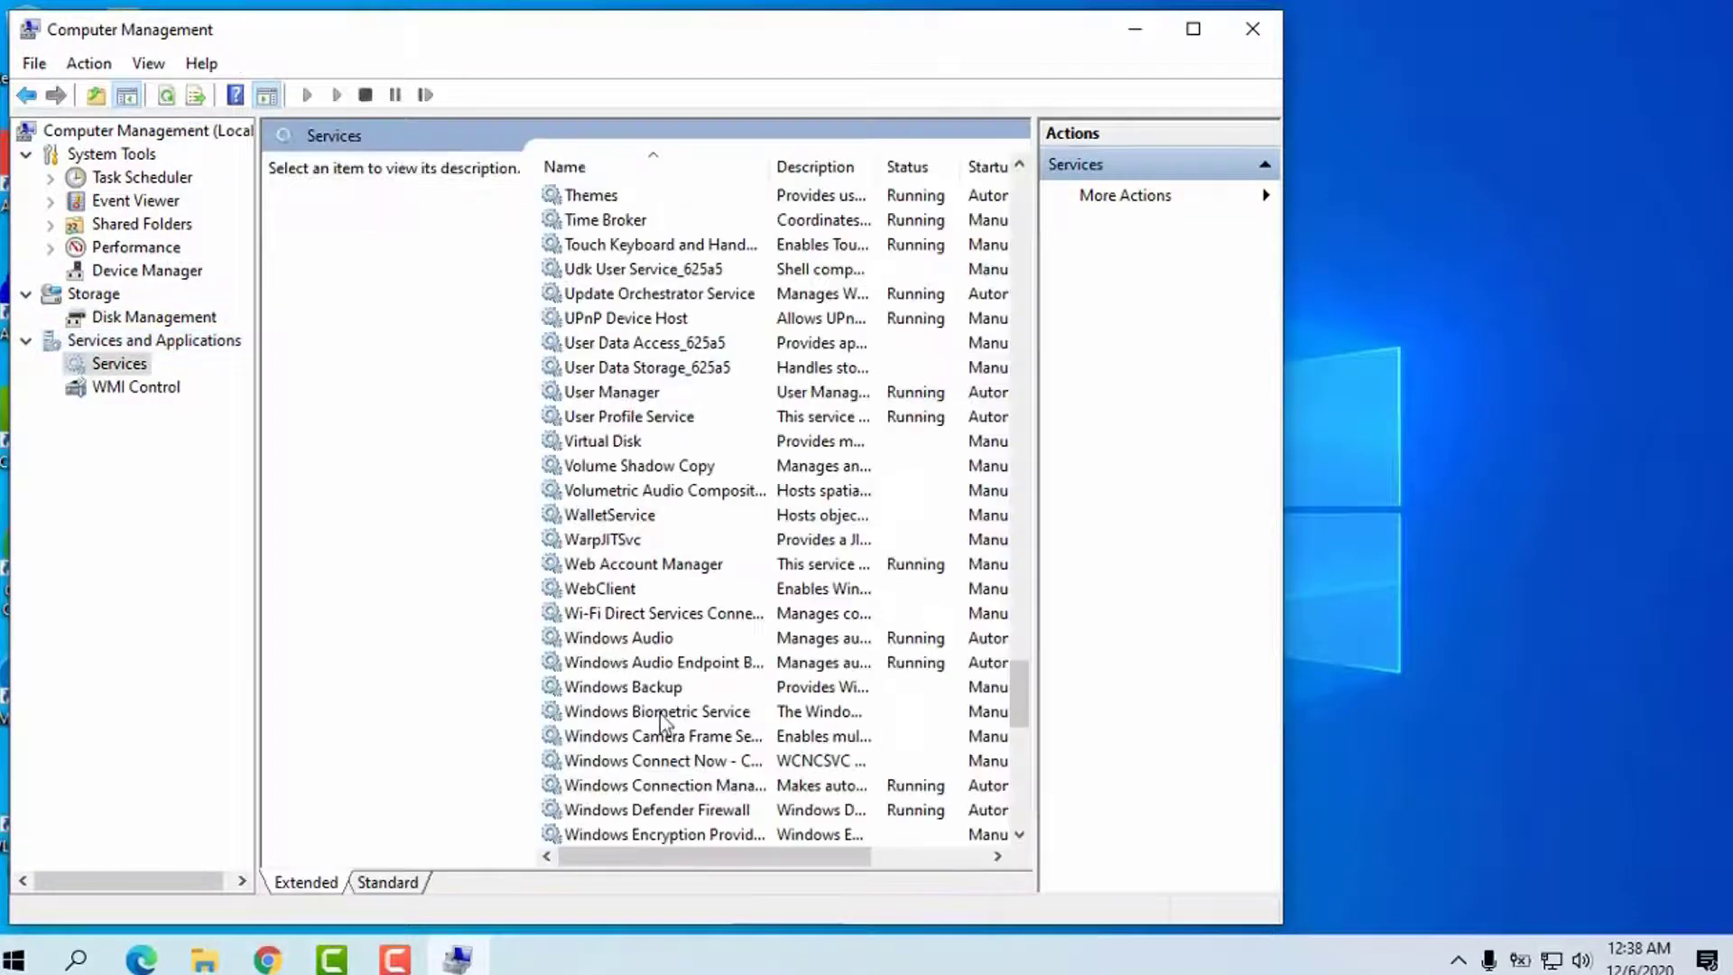
{"action": "scroll", "coordinate": [1016, 736], "scroll_direction": "down", "scroll_amount": 4}
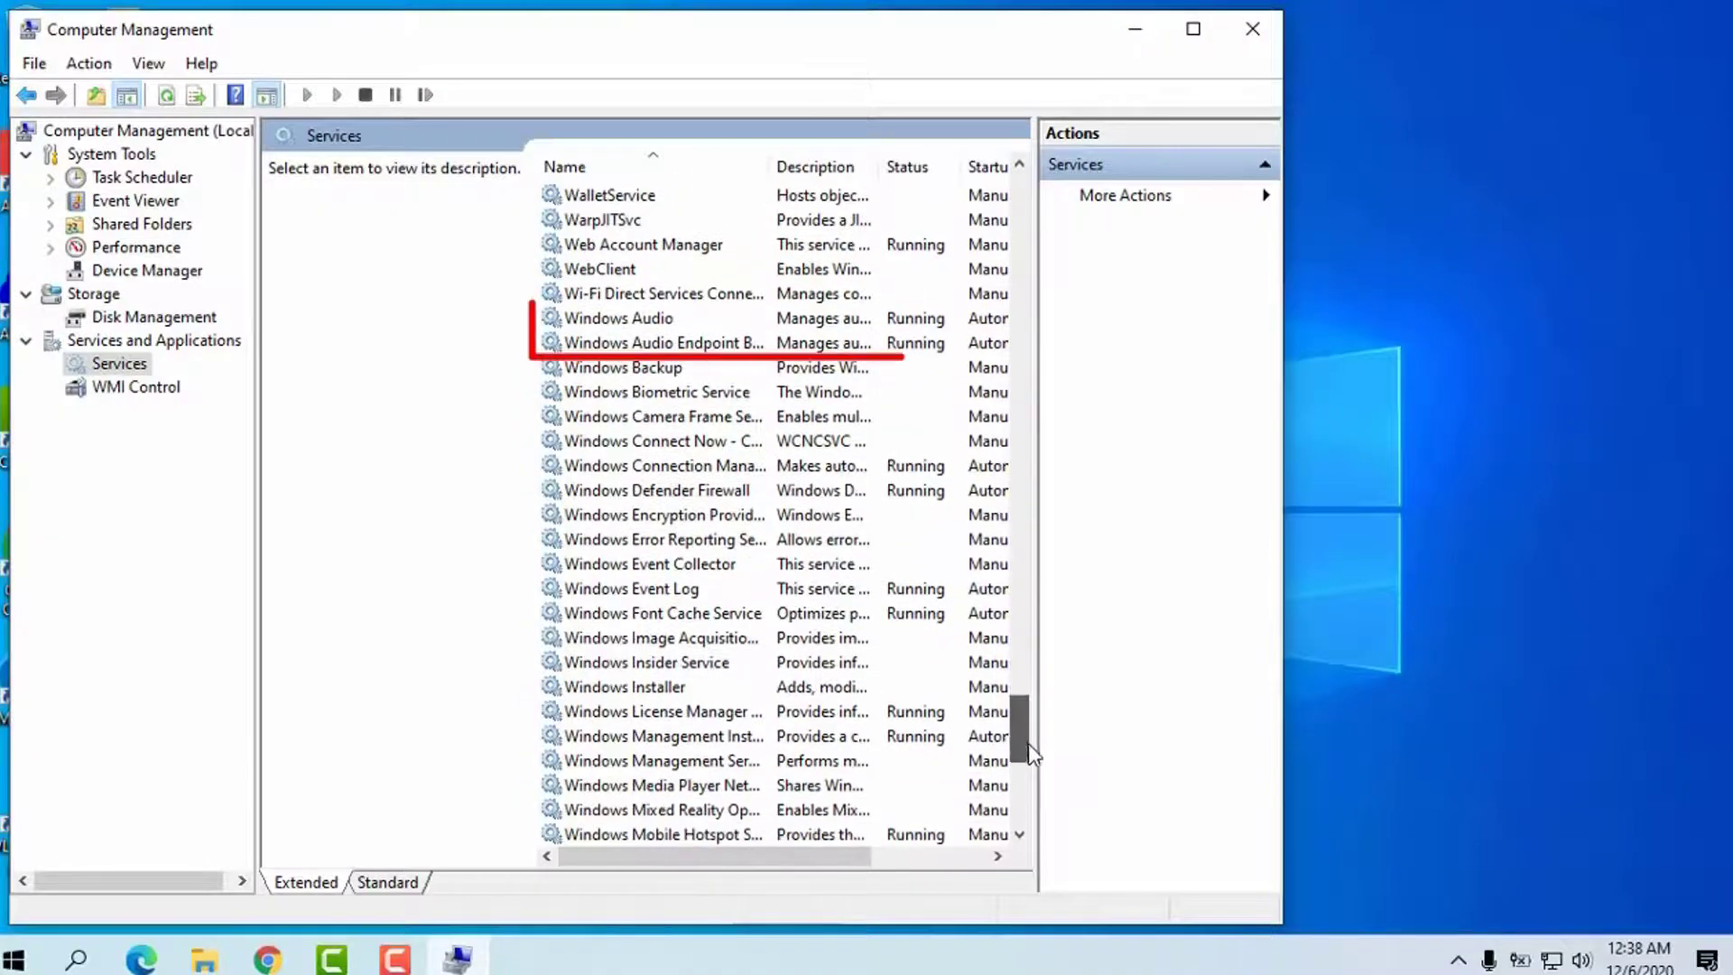
{"action": "double_click", "coordinate": [586, 326]}
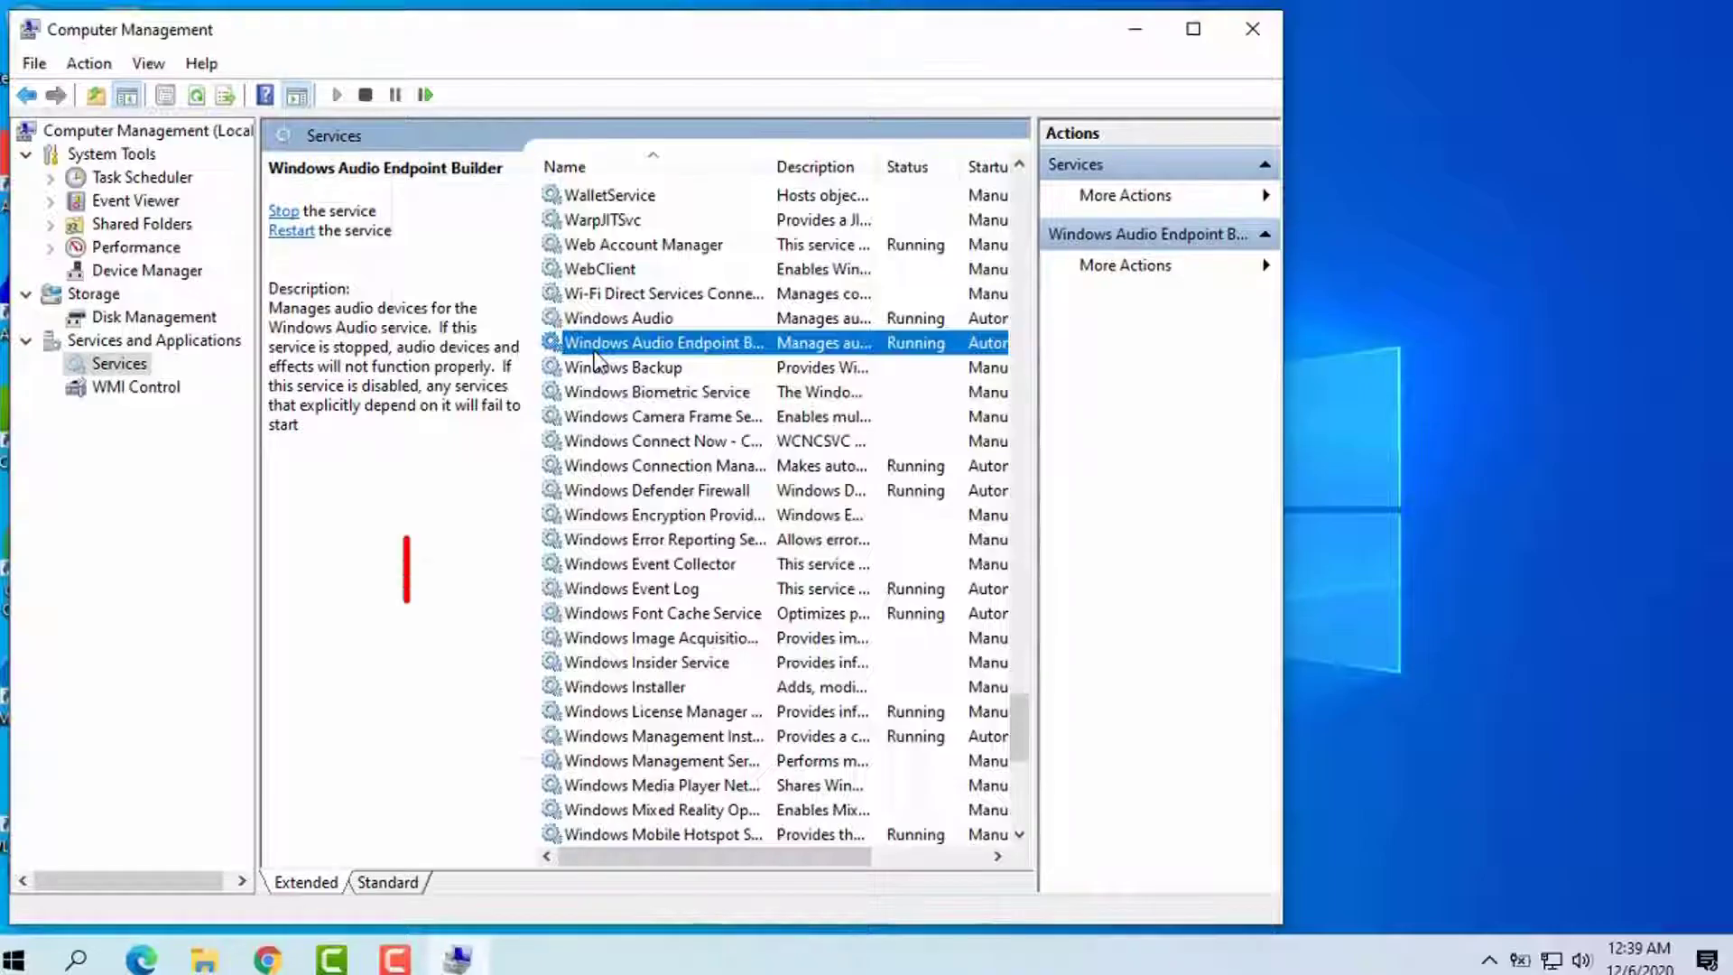
- Confirm Windows Audio Endpoint Builder is Automatic and Running, then dismiss its properties dialog
{"action": "double_click", "coordinate": [596, 344]}
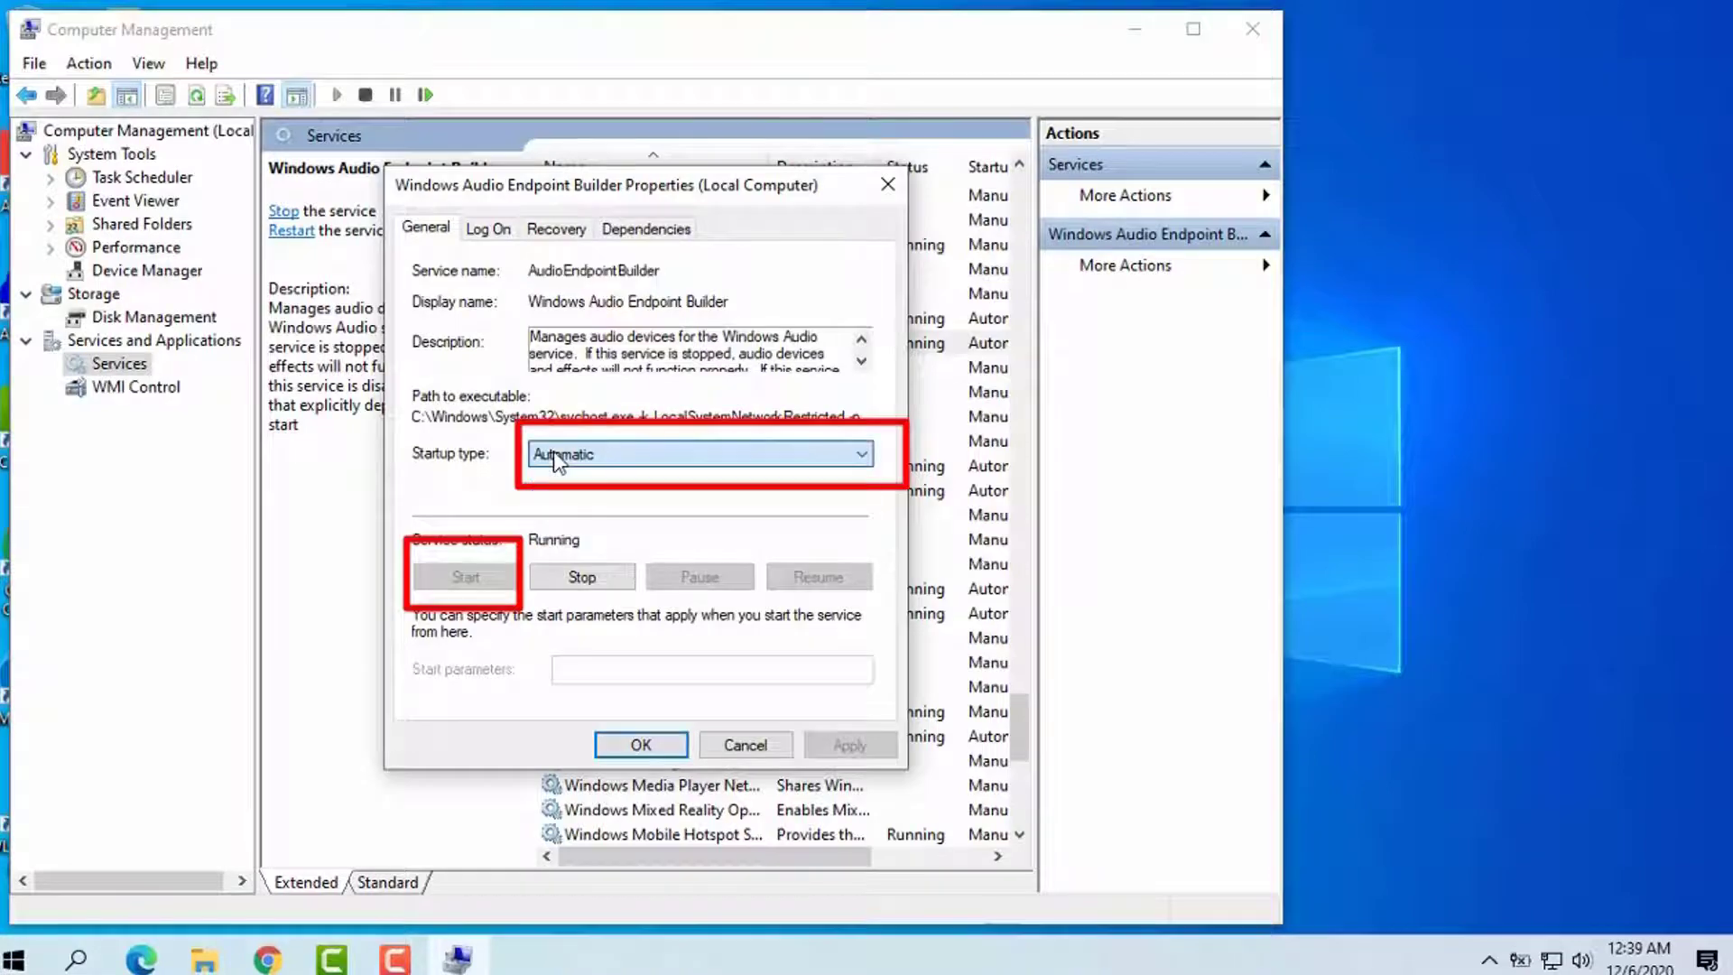
{"action": "left_click", "coordinate": [638, 744]}
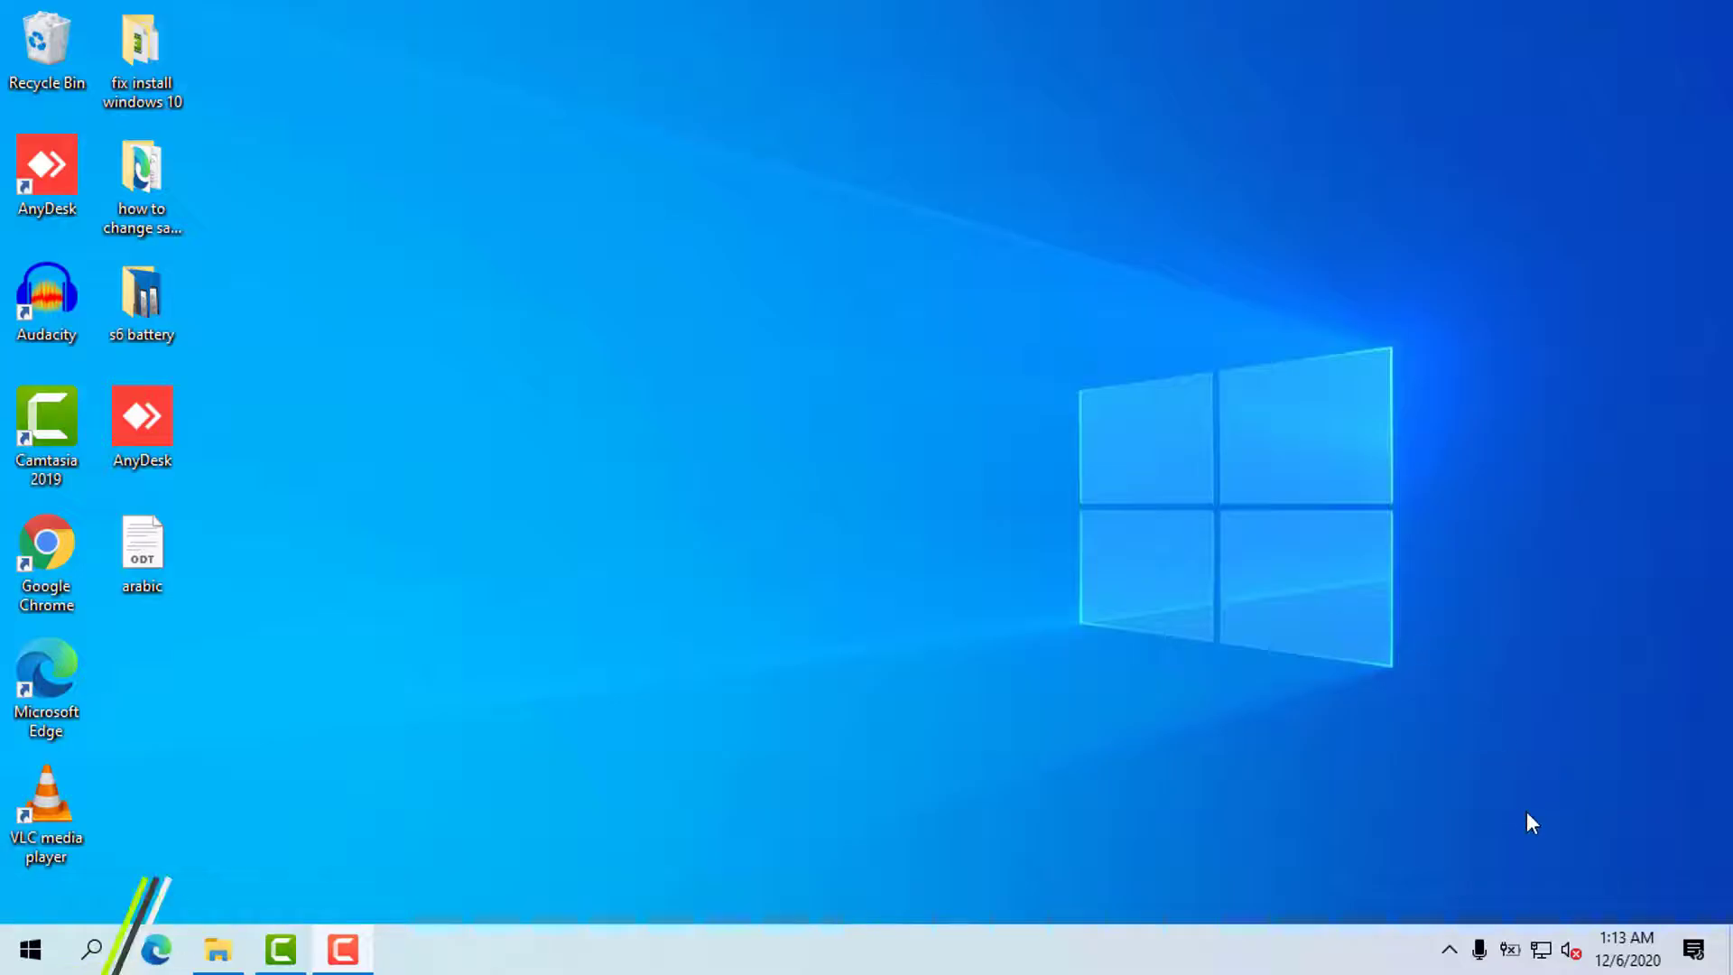
- Reach the classic Sound control panel through the tray speaker's Sound settings
{"action": "right_click", "coordinate": [1571, 949]}
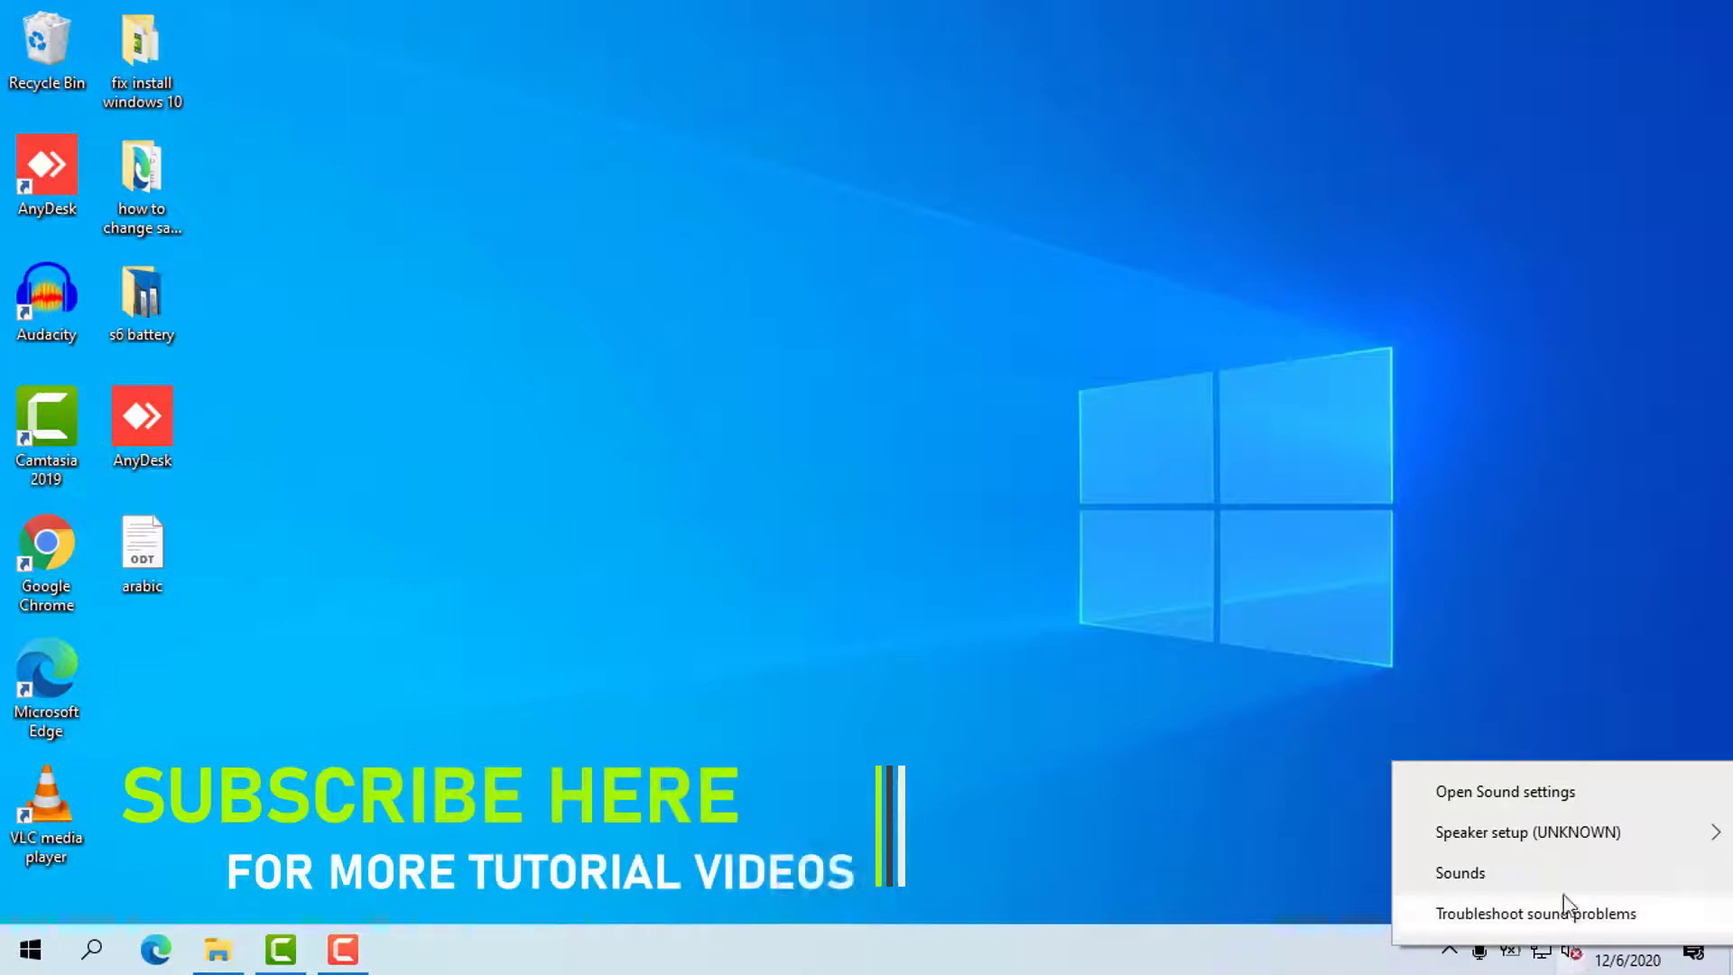
{"action": "left_click", "coordinate": [1537, 792]}
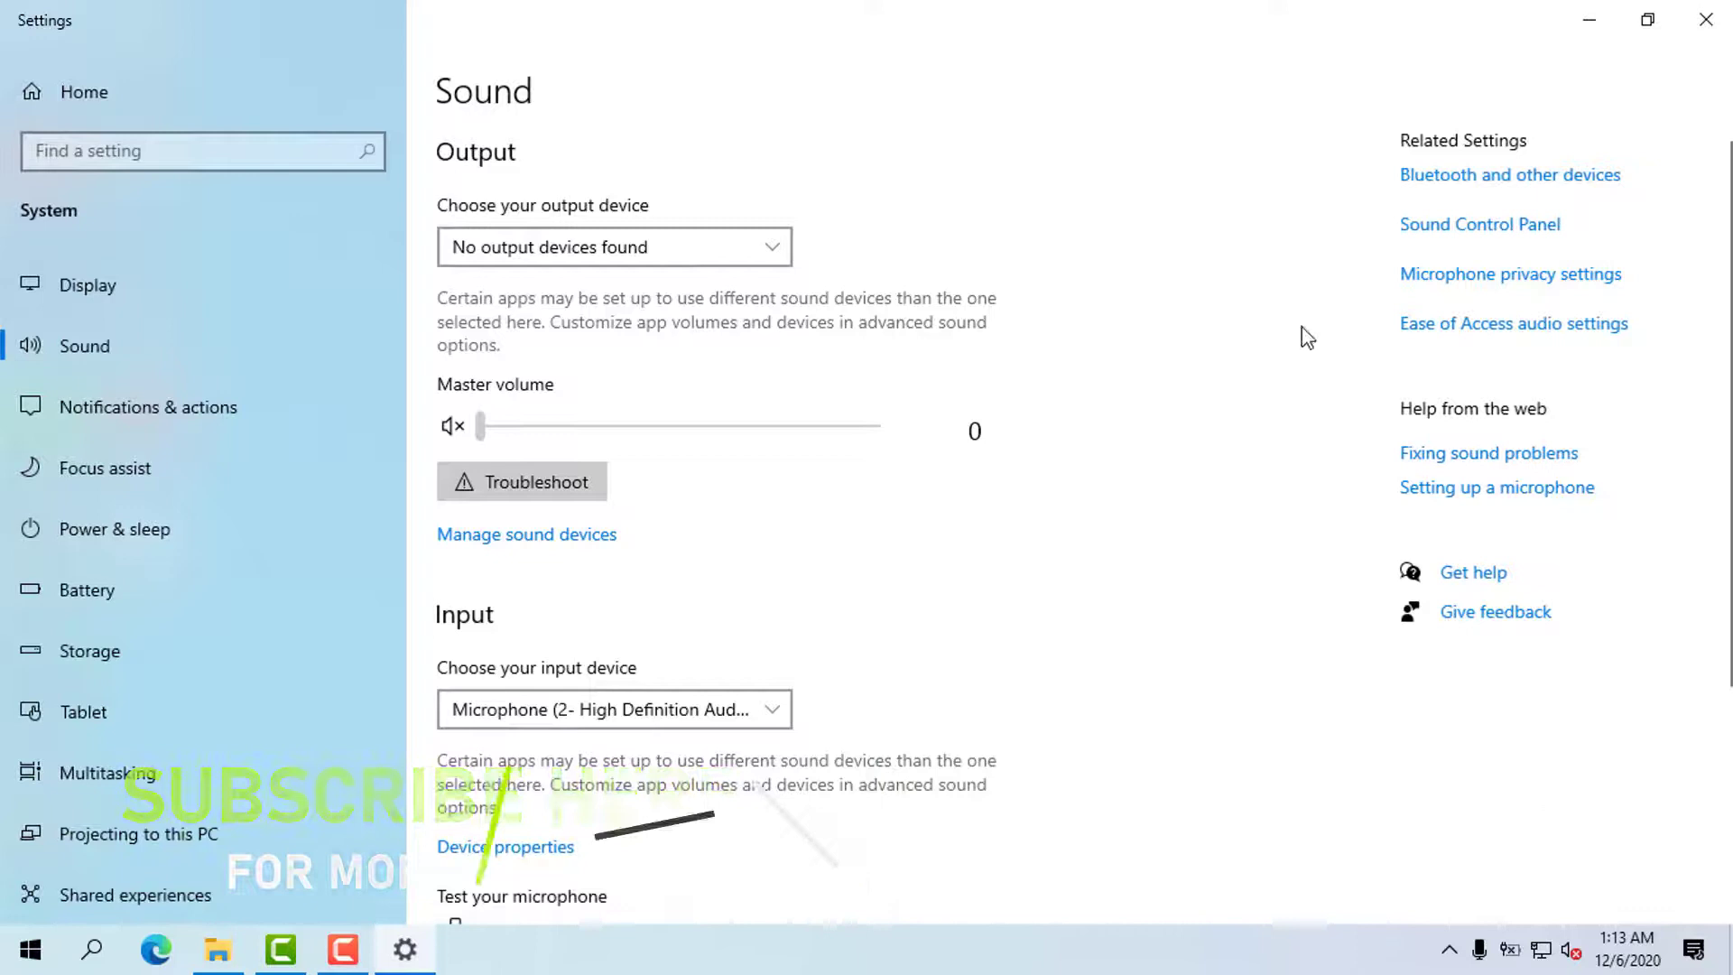
{"action": "left_click", "coordinate": [1469, 225]}
- Set Speakers as the default playback device and play a test tone
{"action": "right_click", "coordinate": [514, 290]}
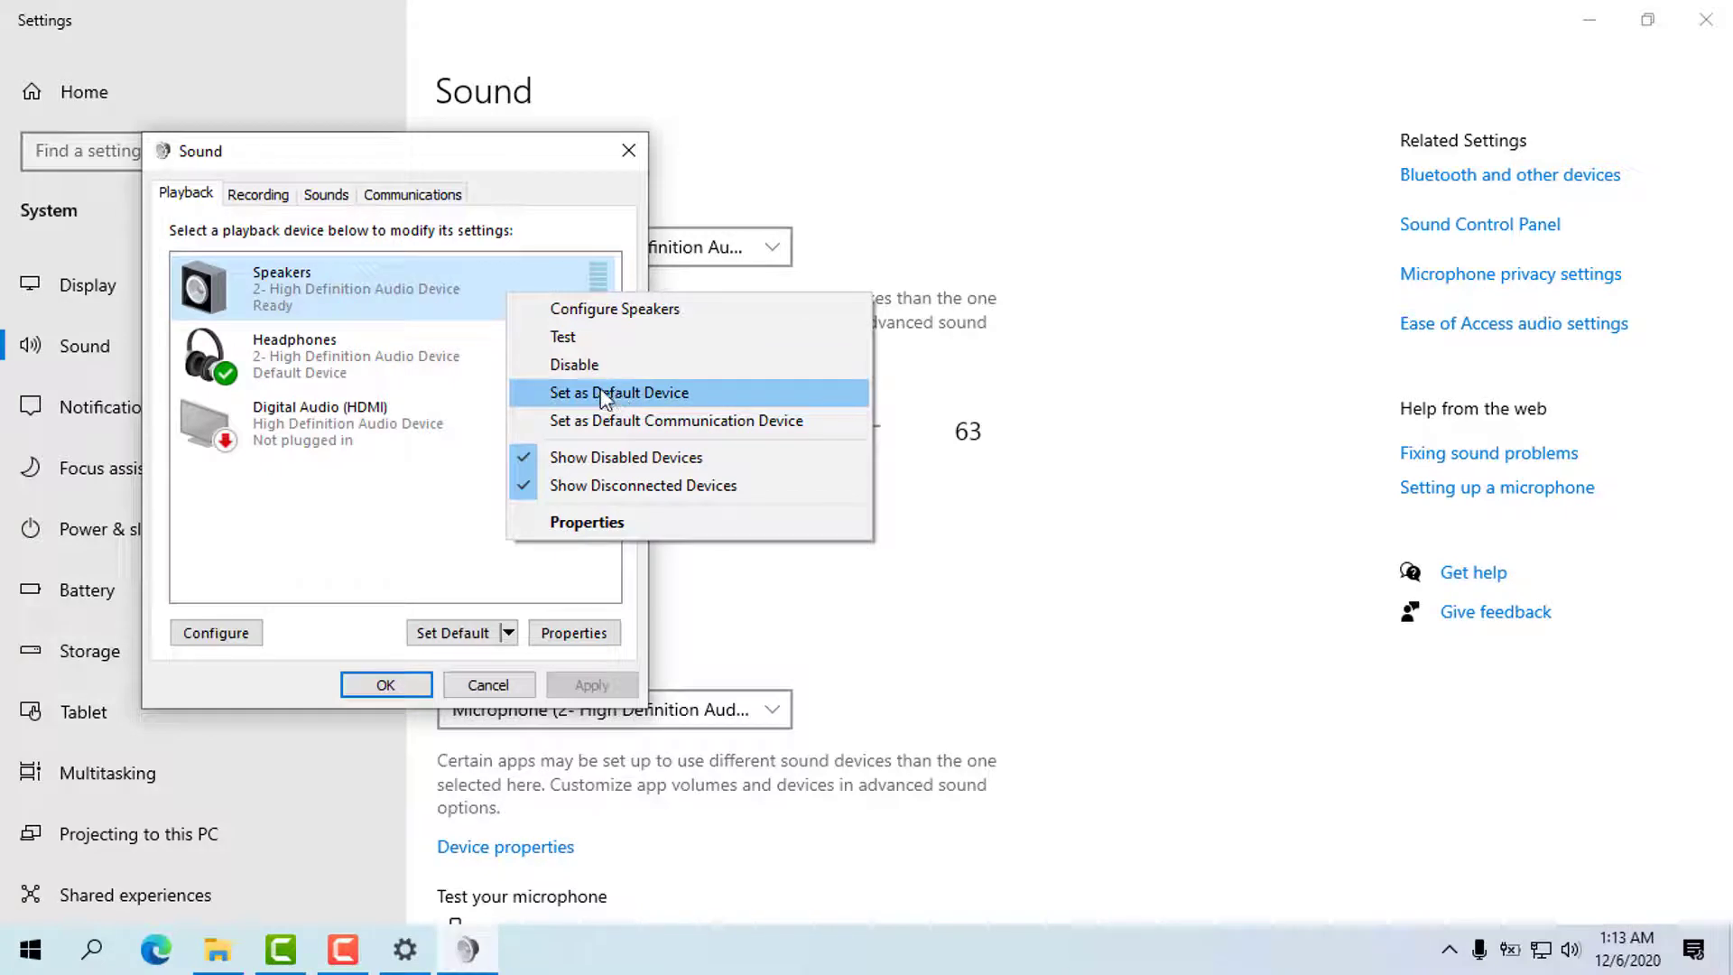
{"action": "left_click", "coordinate": [603, 392]}
{"action": "right_click", "coordinate": [560, 285]}
{"action": "left_click", "coordinate": [595, 327]}
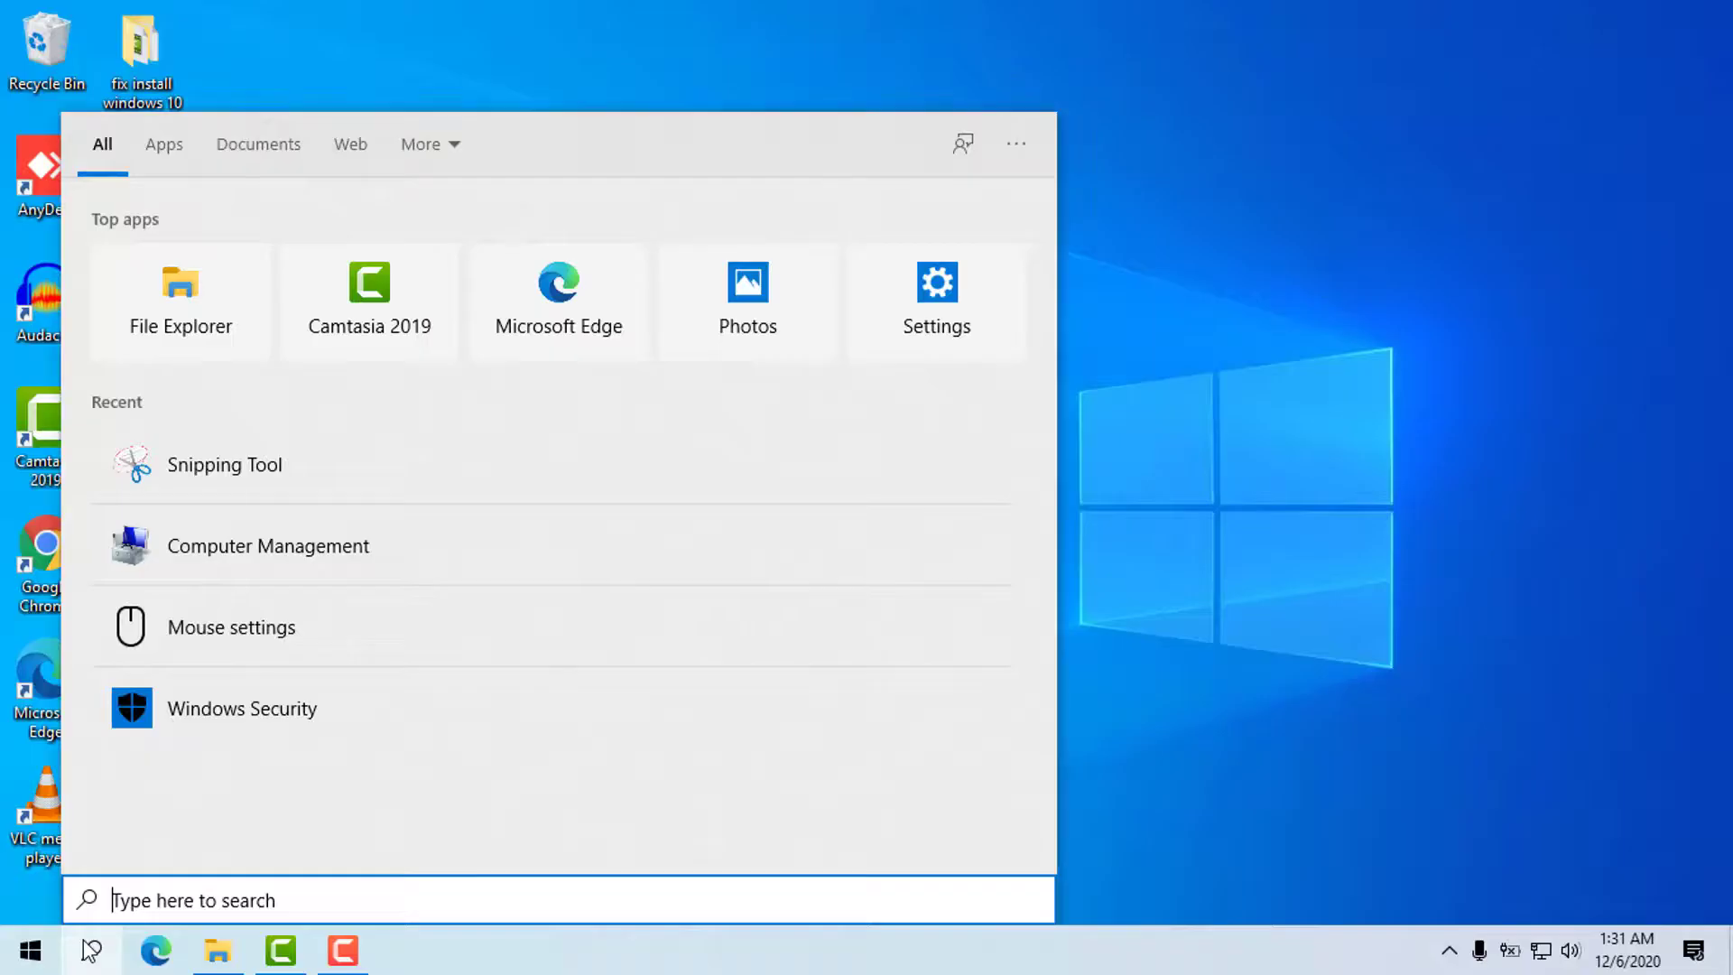
- Open Device Manager and start Update driver for the High Definition Audio Device
{"action": "type", "text": "E"}
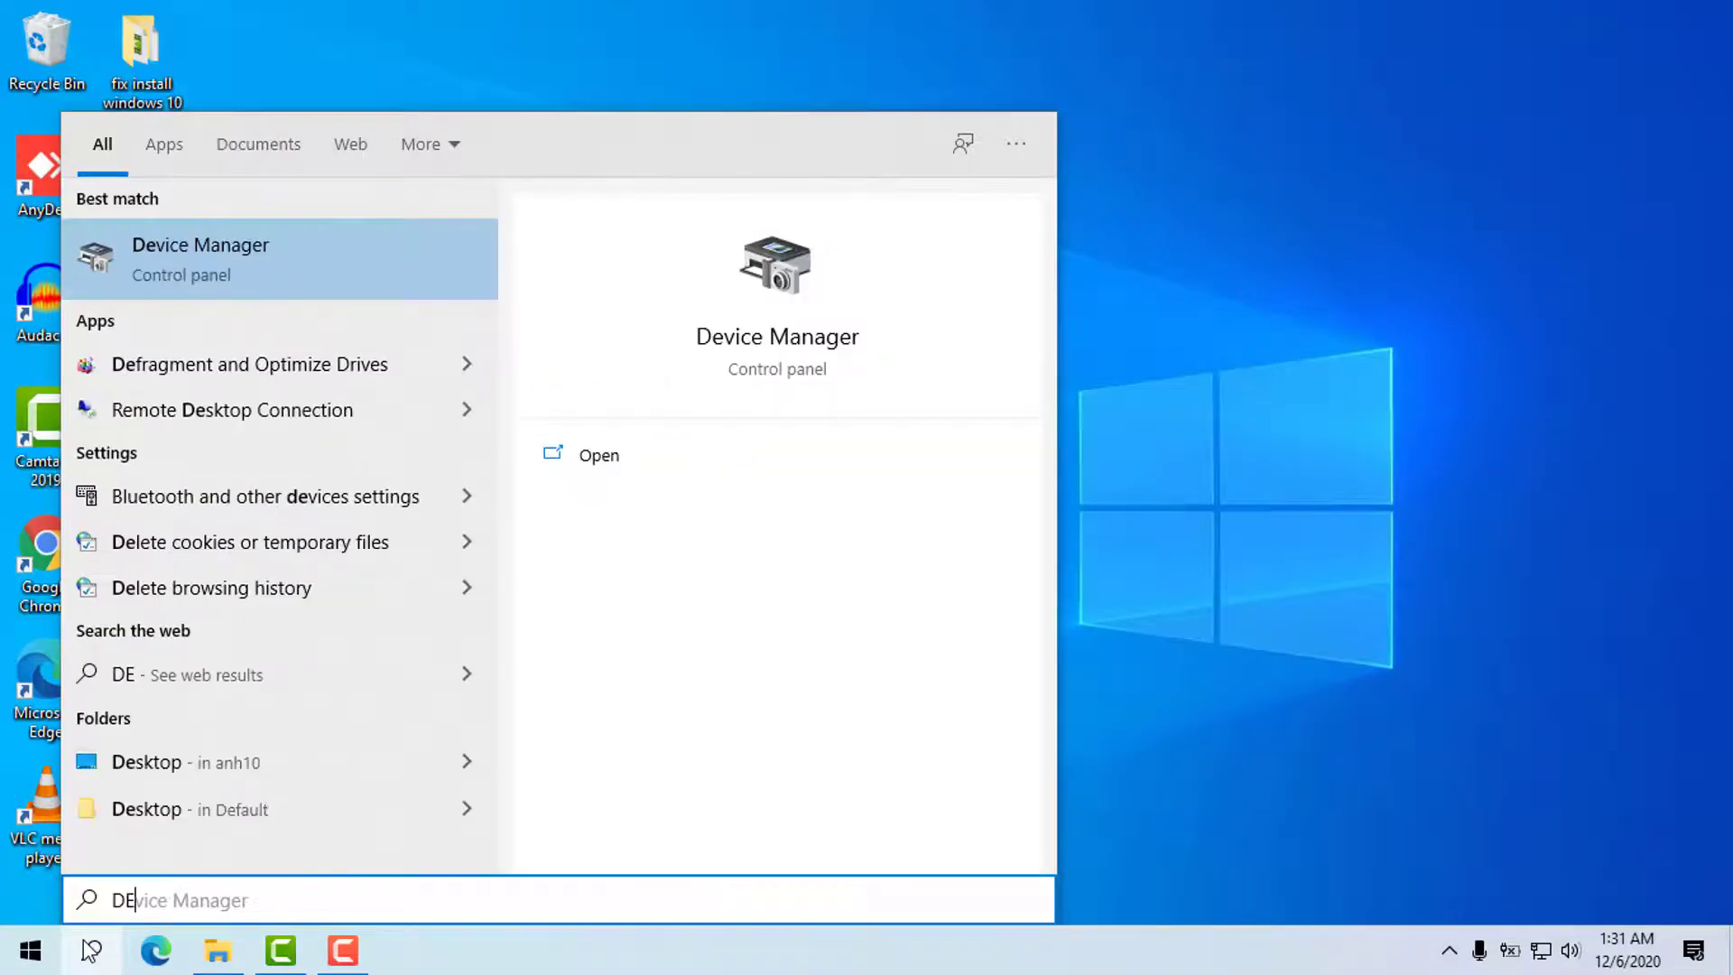
{"action": "left_click", "coordinate": [183, 264]}
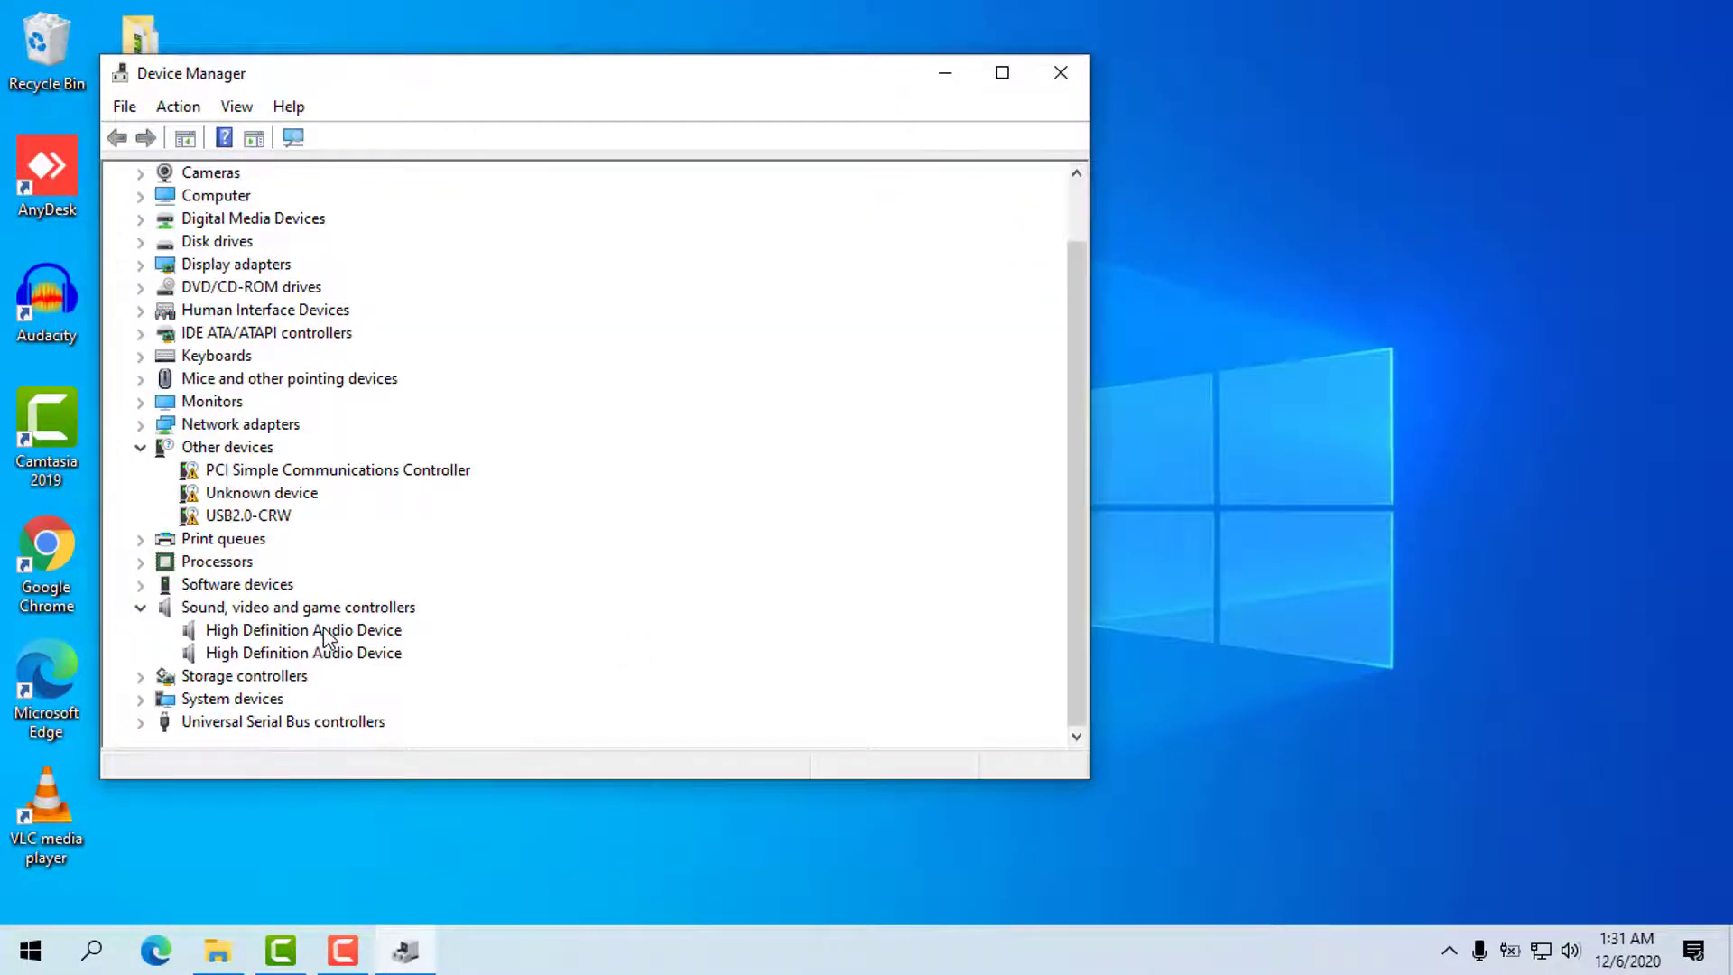
{"action": "right_click", "coordinate": [323, 630]}
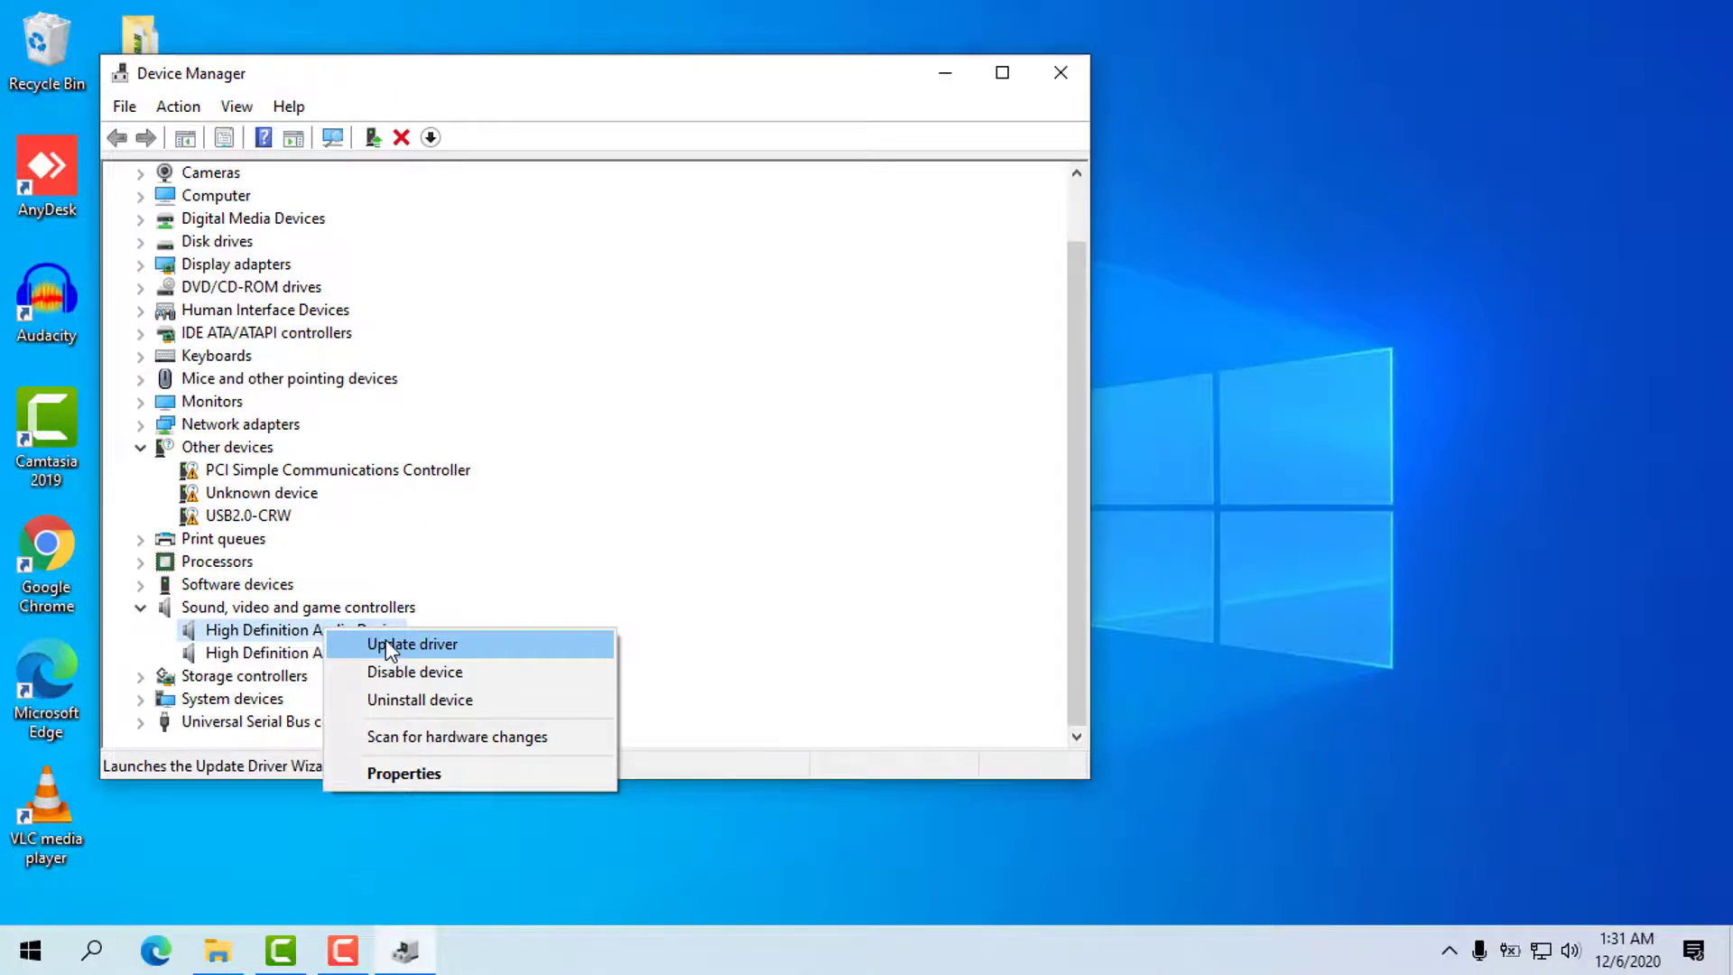
{"action": "left_click", "coordinate": [388, 647]}
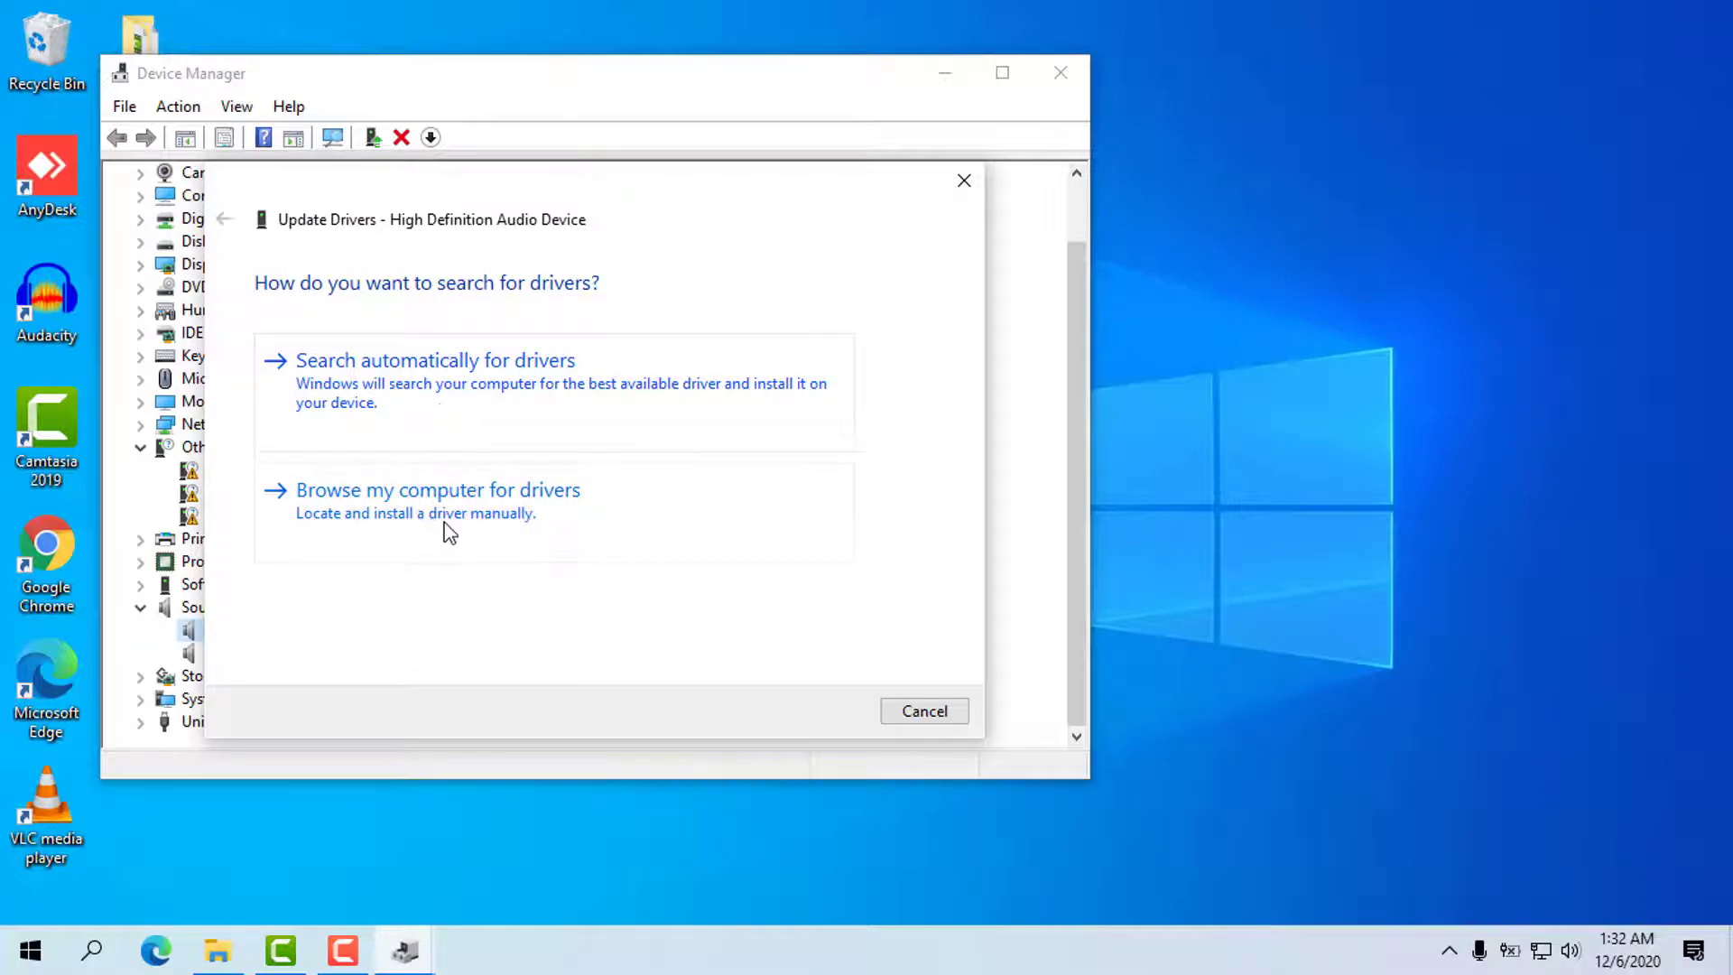
- Cancel the Update Drivers wizard and bring up the audio device's options again
{"action": "key", "text": "Escape"}
{"action": "right_click", "coordinate": [374, 627]}
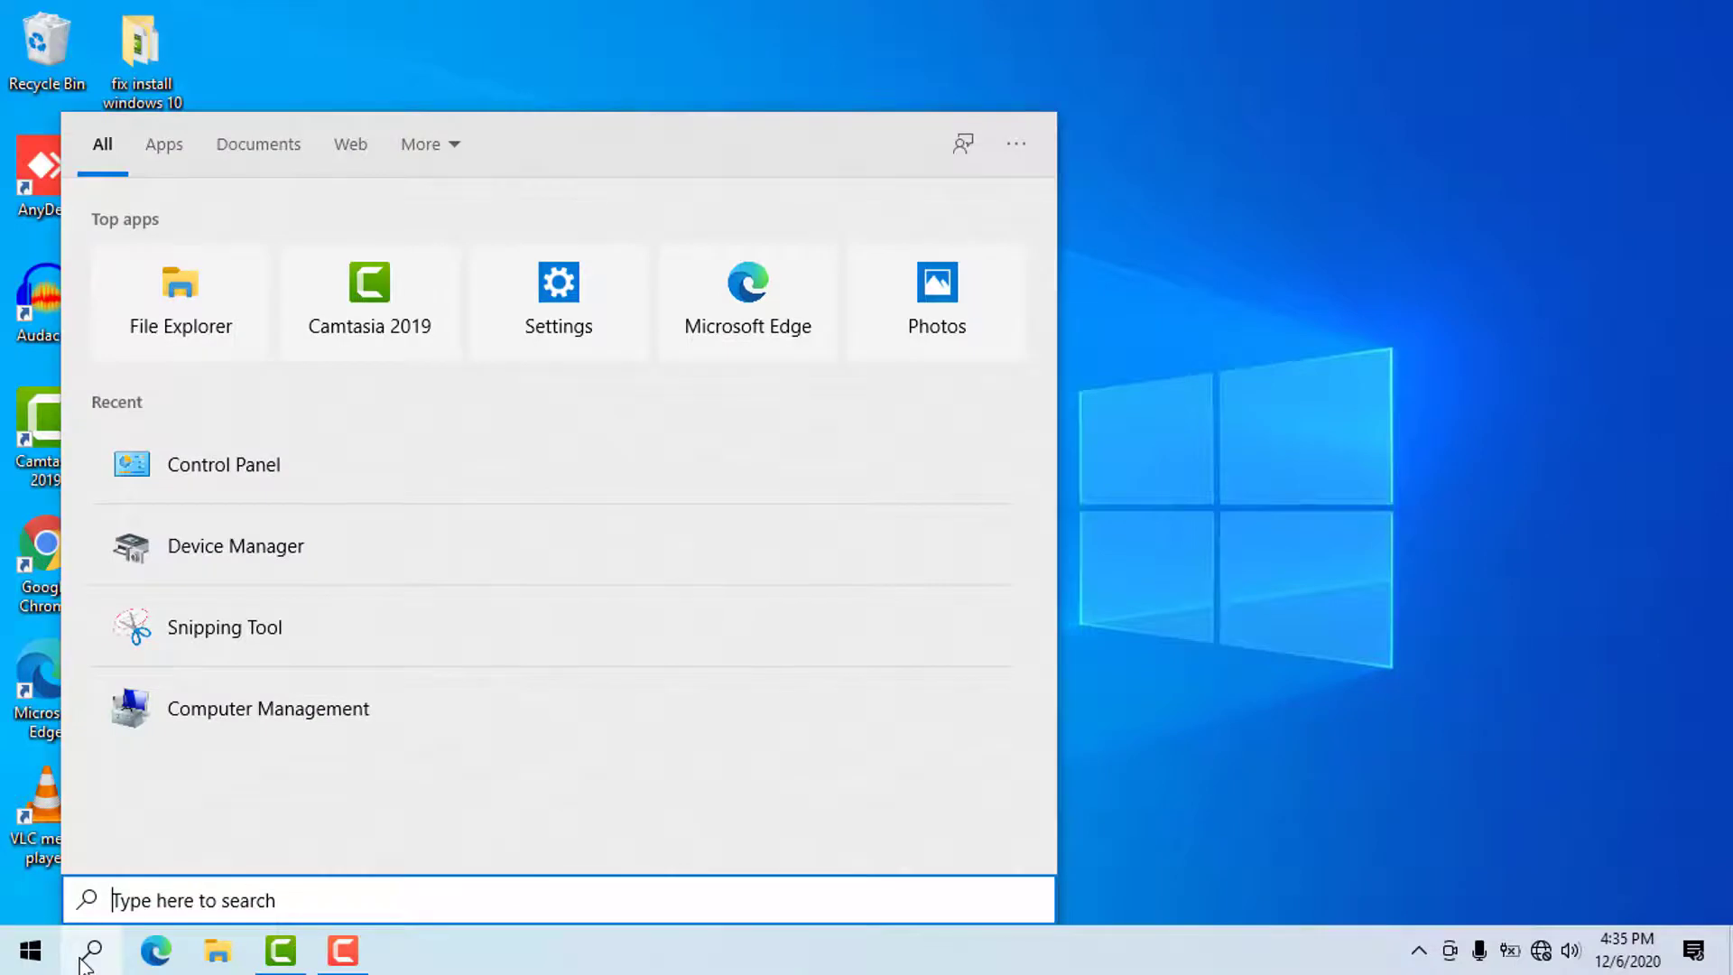
- Open Control Panel's installed updates list and select the Feature Update to Windows 10 20H2
{"action": "type", "text": "con"}
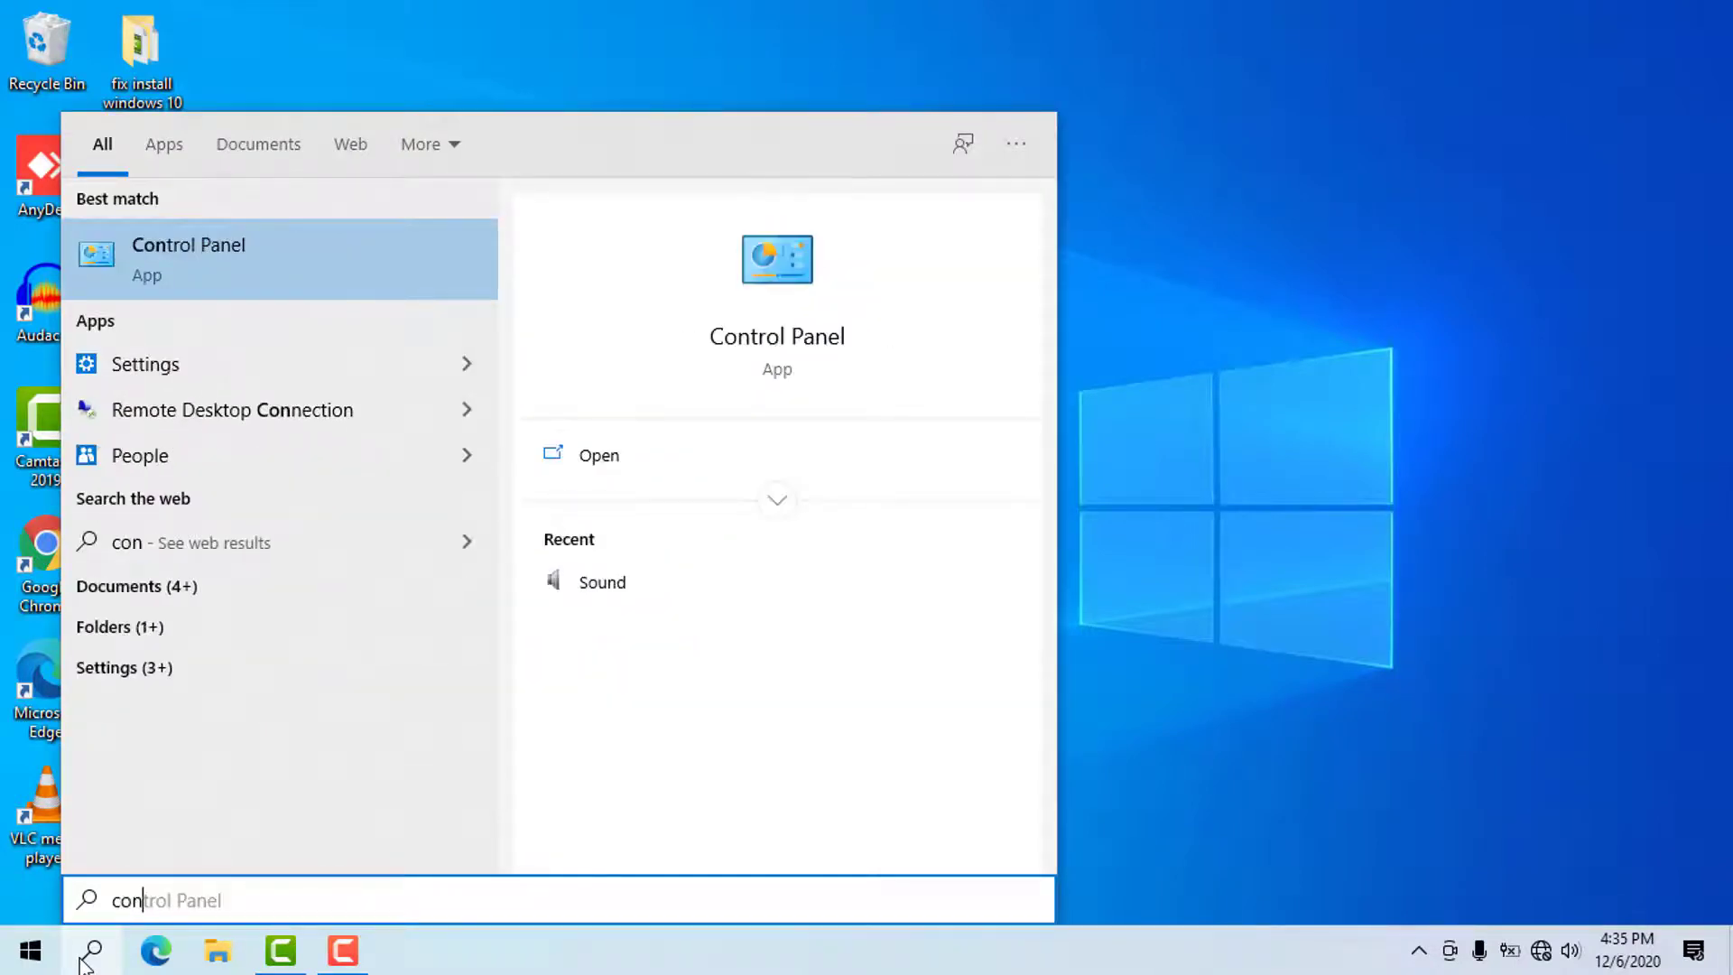
{"action": "left_click", "coordinate": [305, 261]}
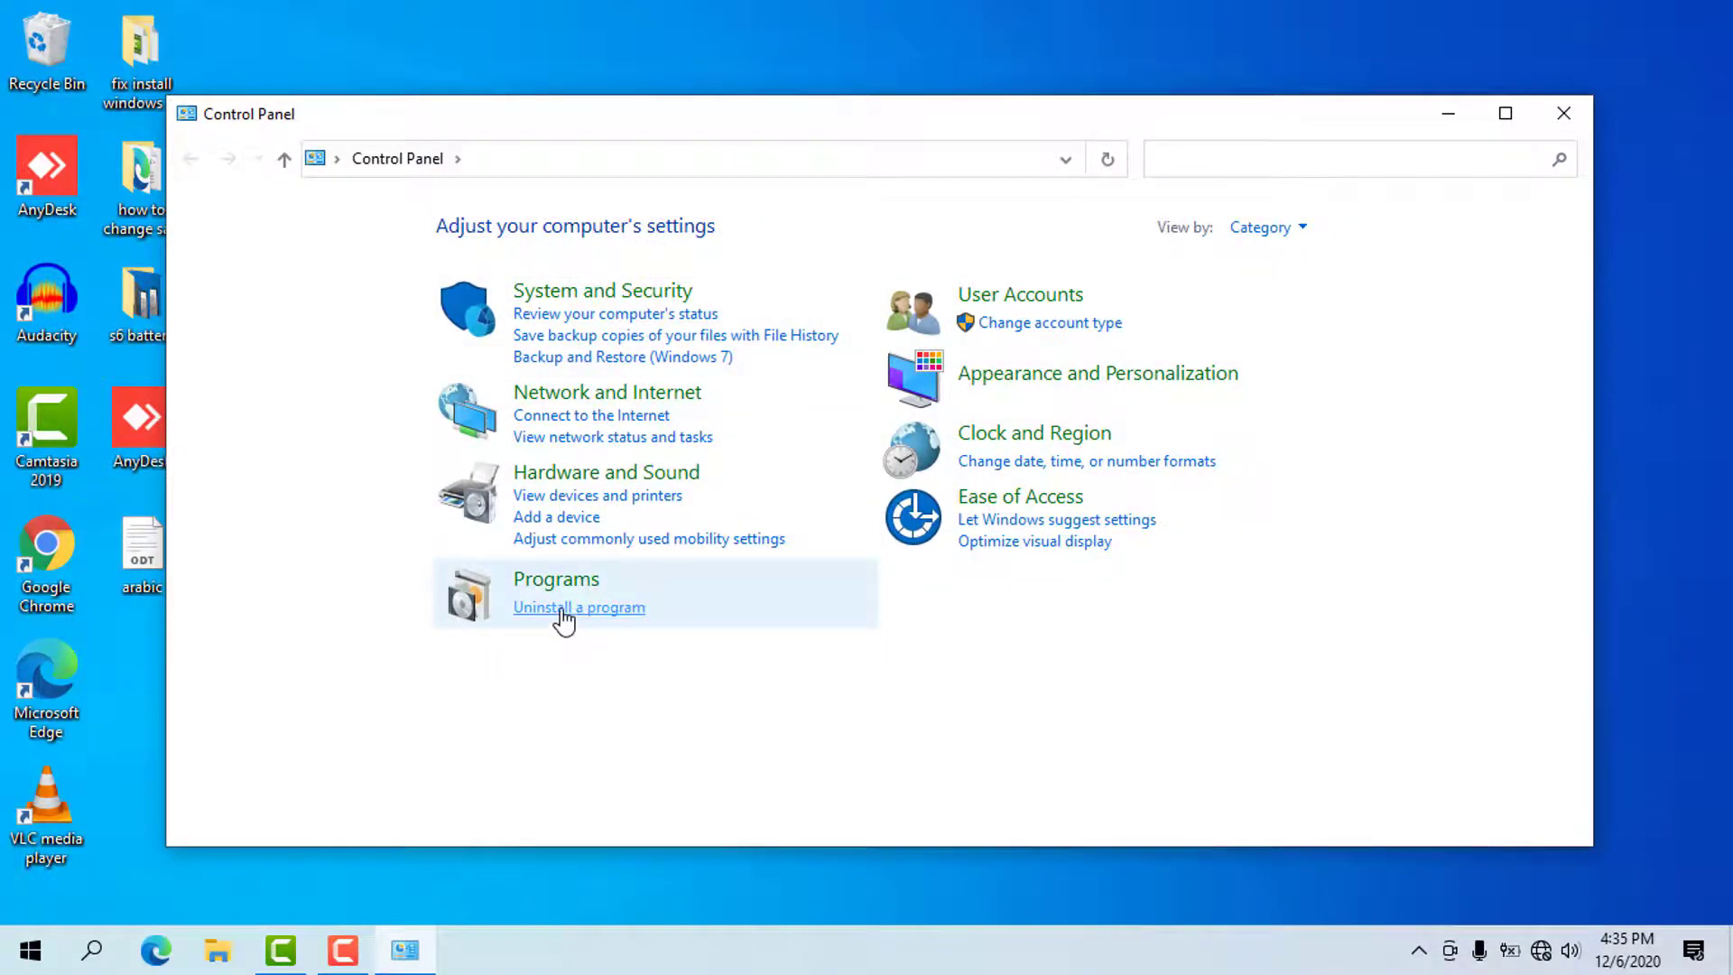
{"action": "left_click", "coordinate": [561, 610]}
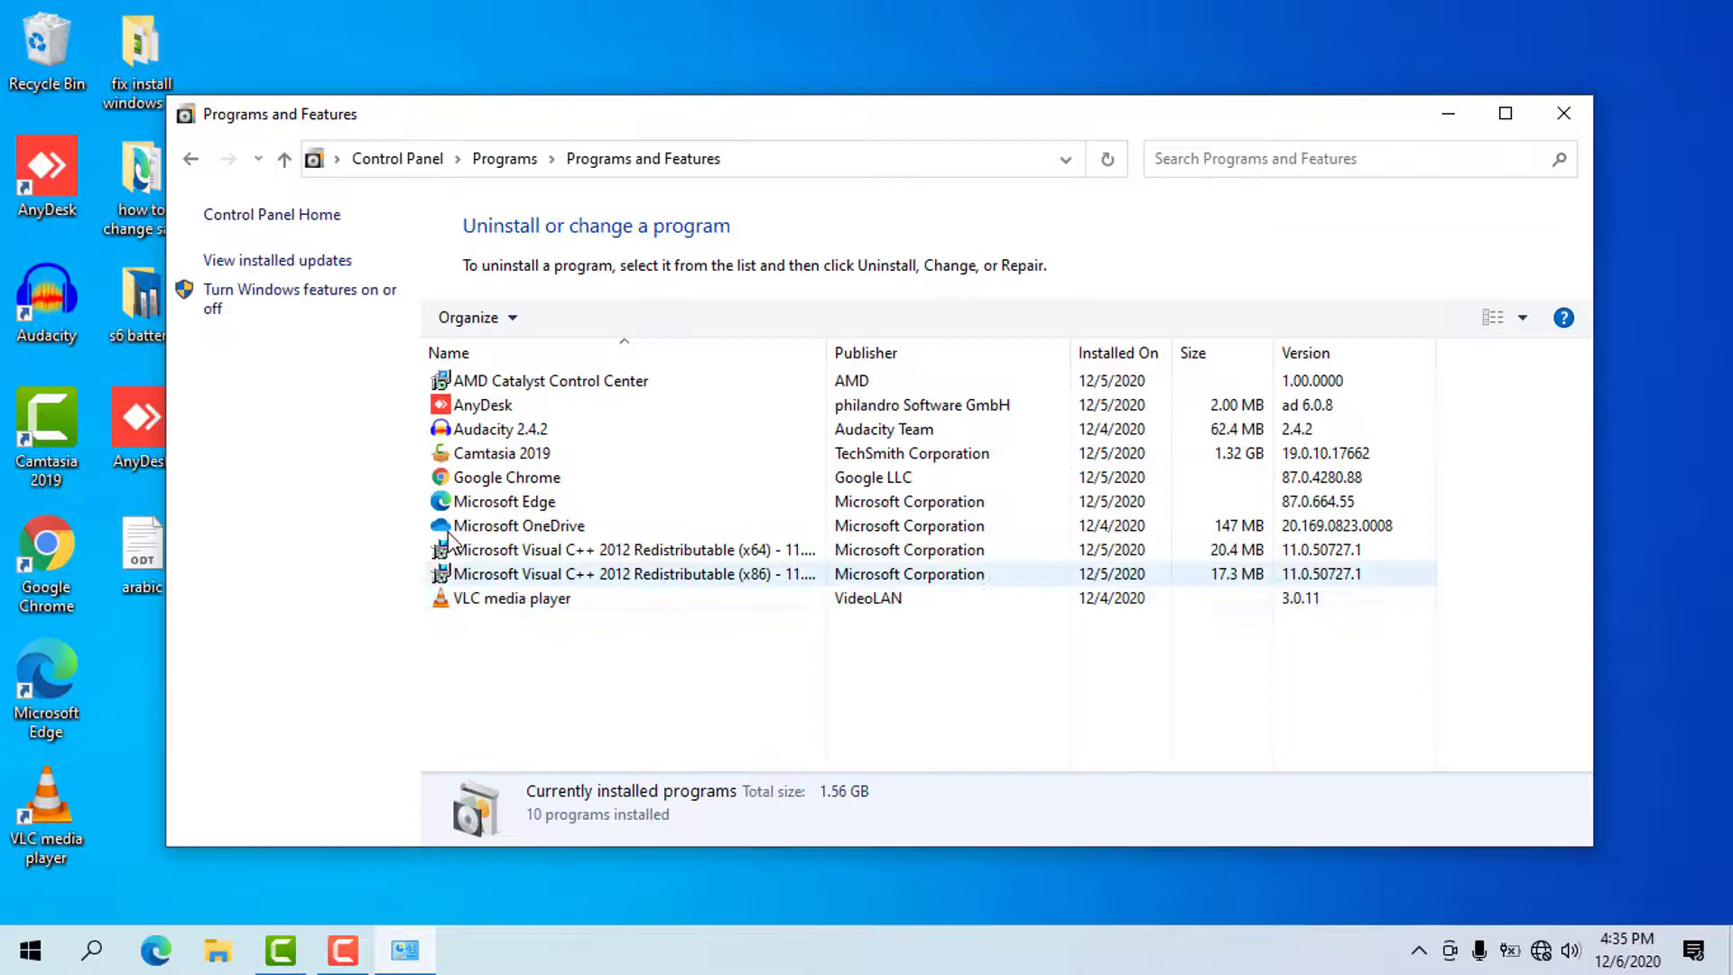
{"action": "left_click", "coordinate": [289, 262]}
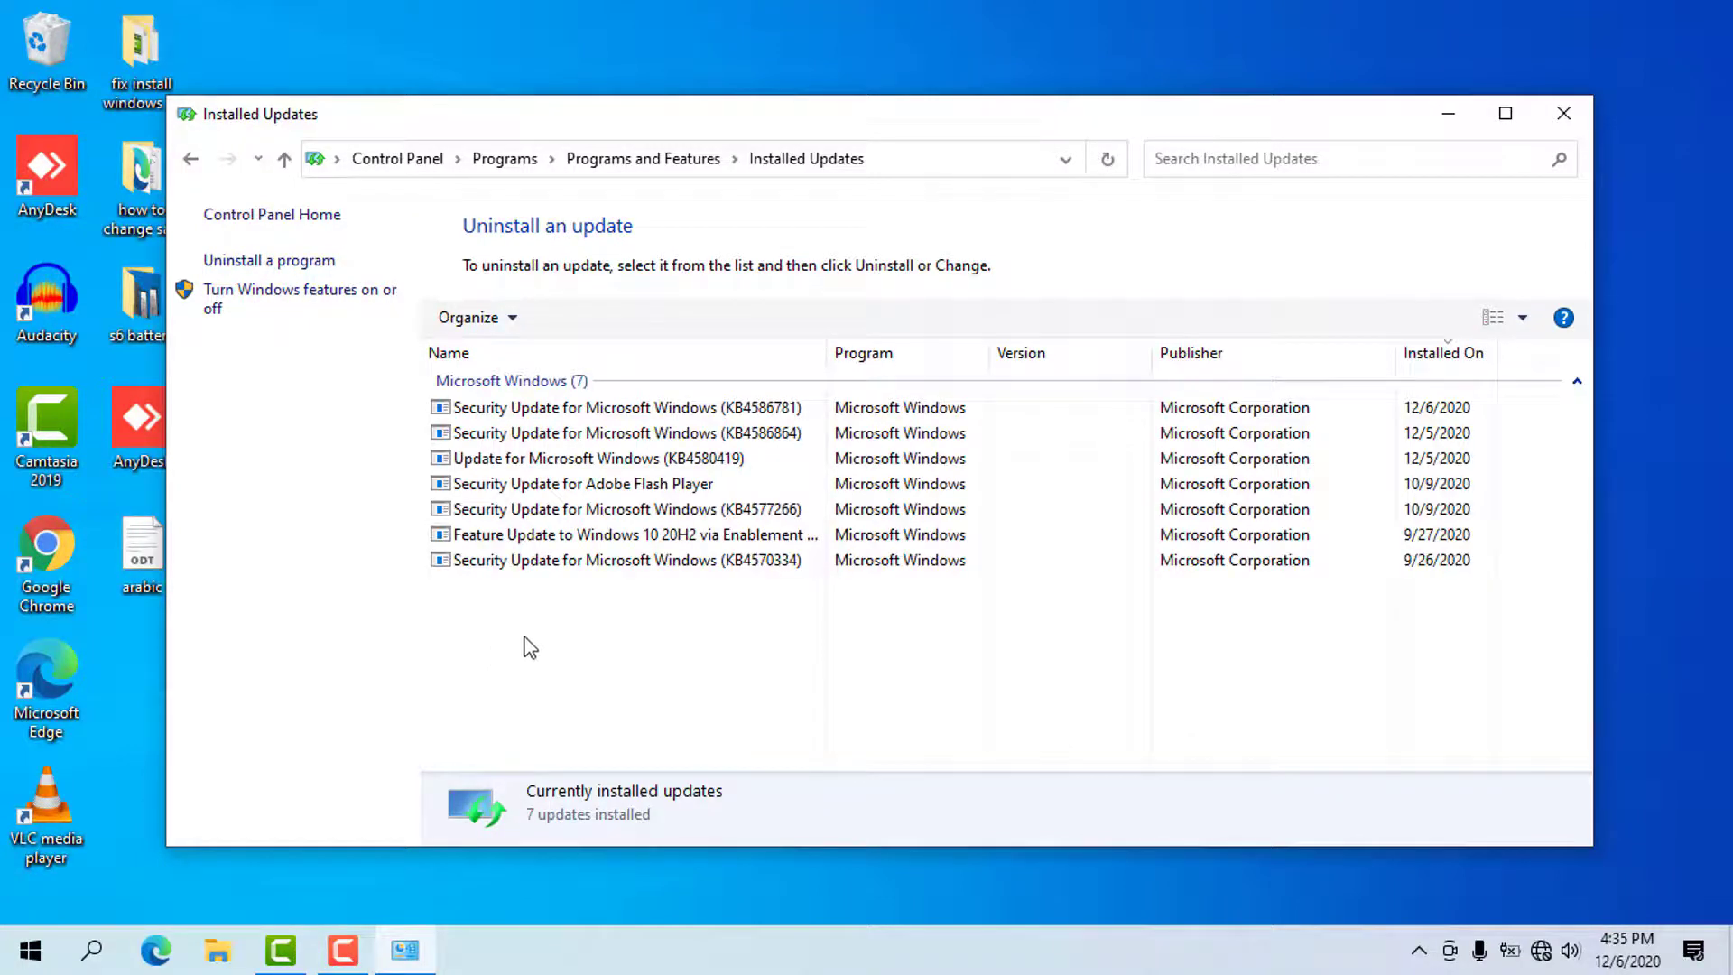
{"action": "left_click", "coordinate": [592, 536]}
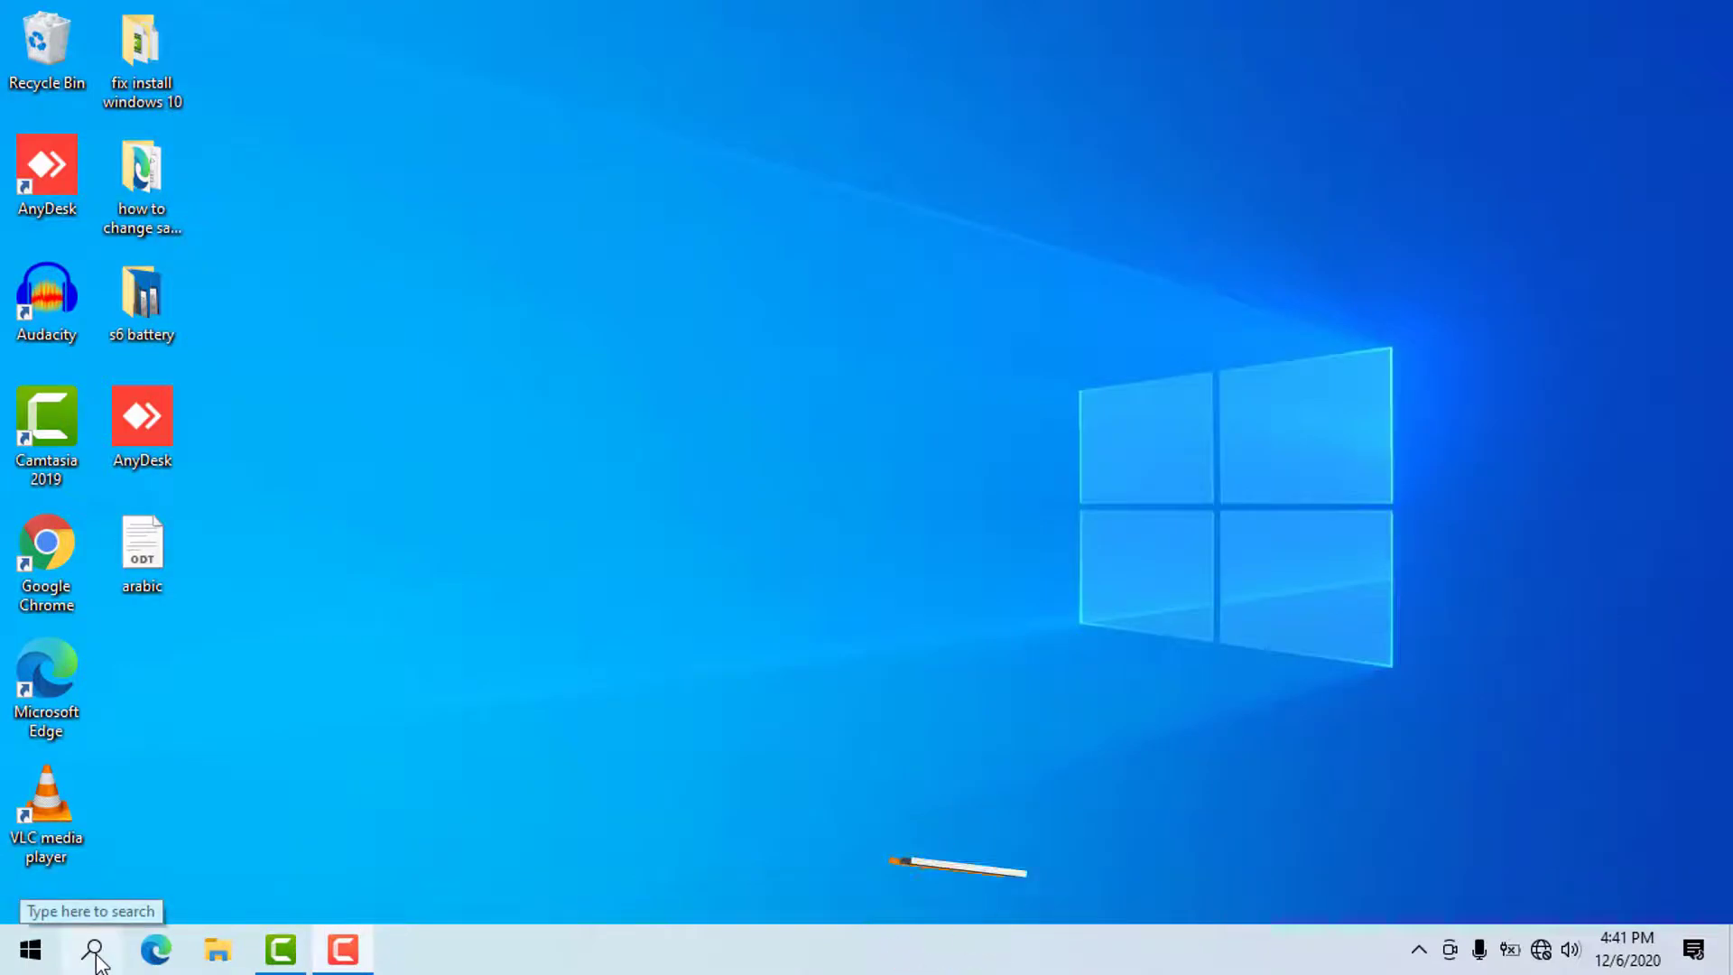
- Open Settings, check Update & Security shows Windows up to date, then view Recovery
{"action": "left_click", "coordinate": [93, 950]}
{"action": "type", "text": "se"}
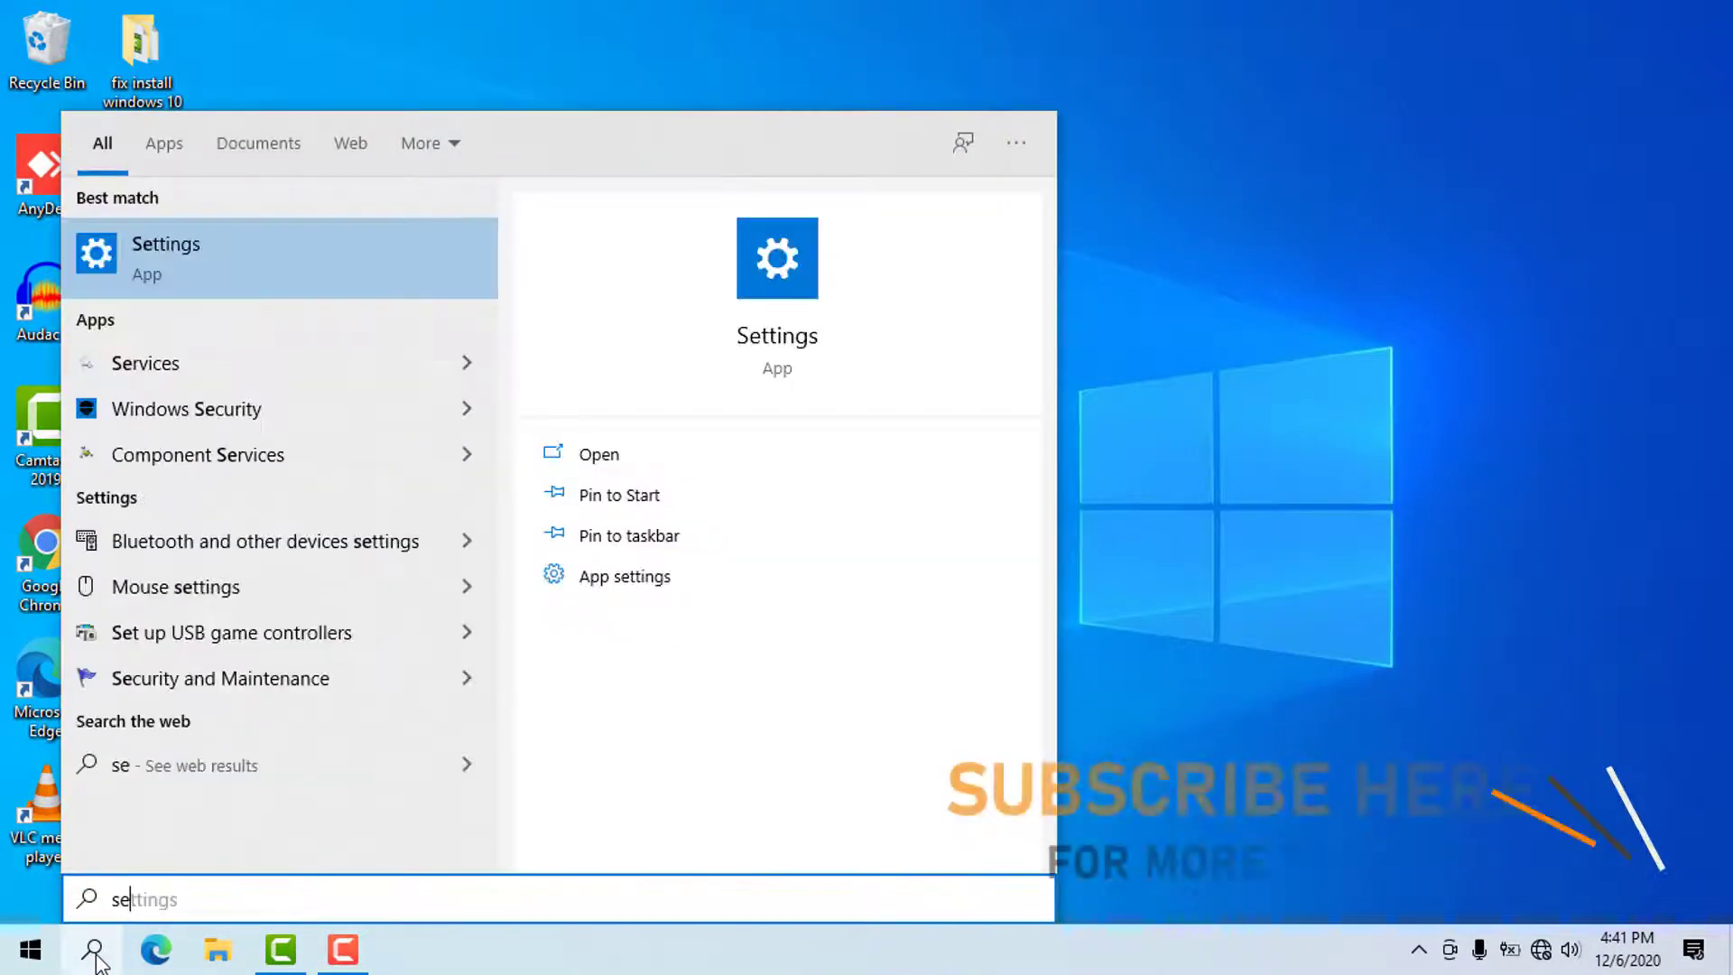
{"action": "left_click", "coordinate": [121, 254]}
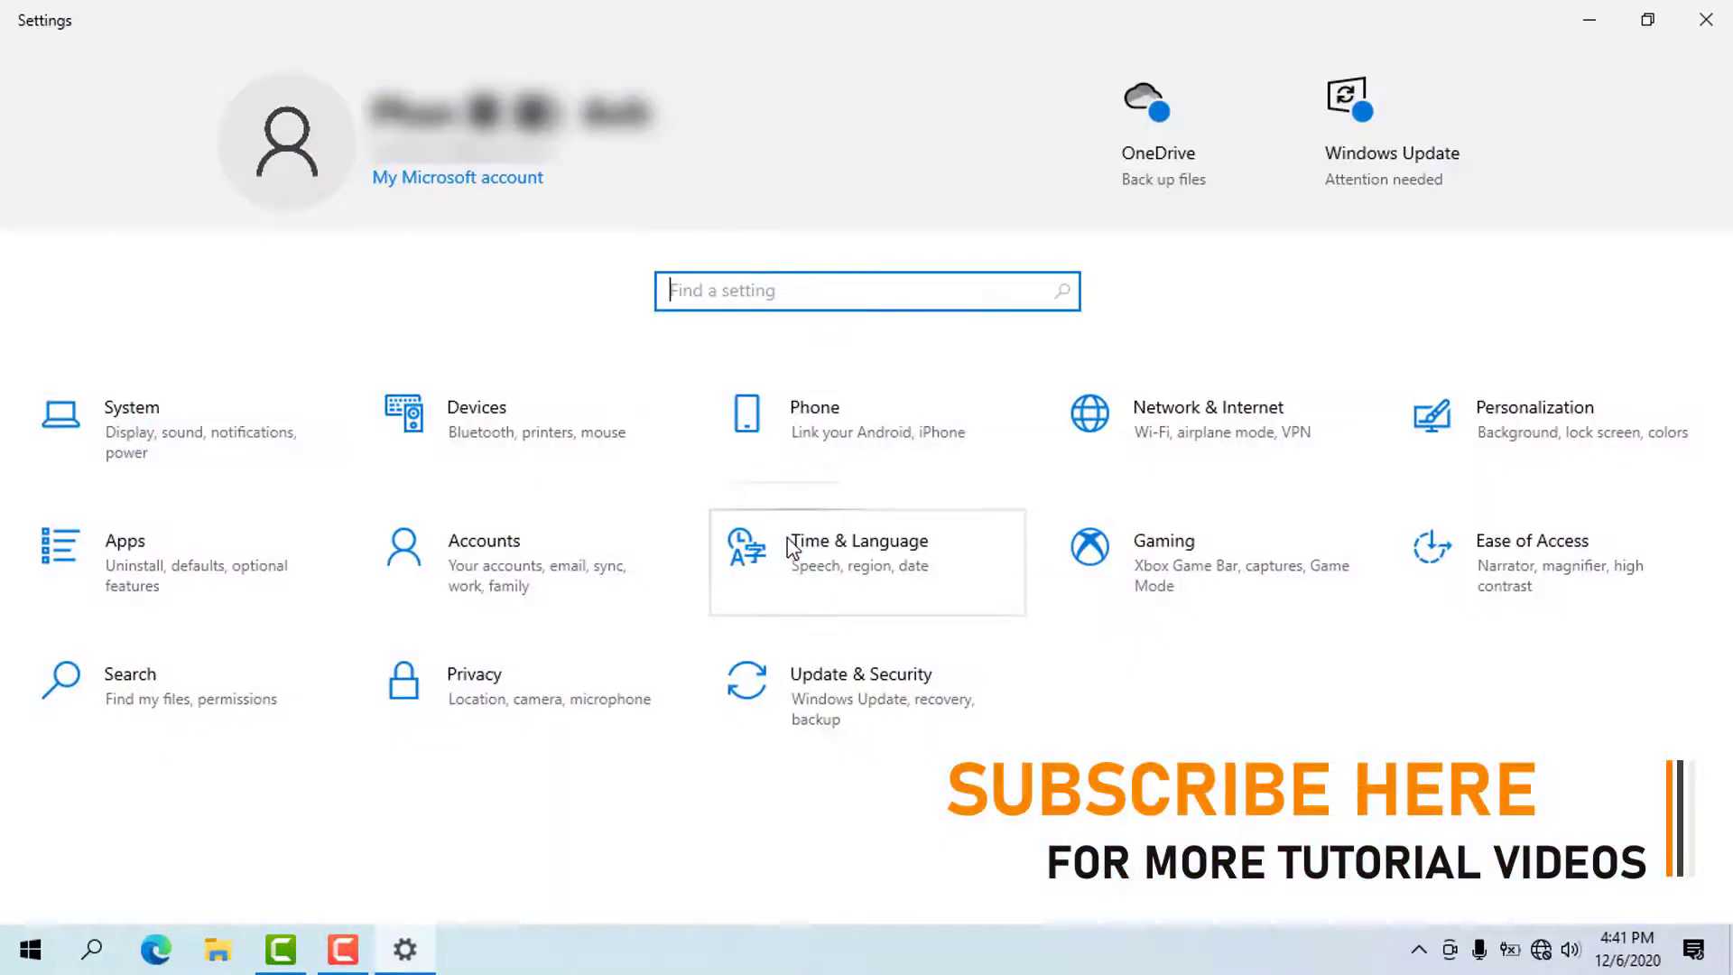
{"action": "left_click", "coordinate": [862, 708]}
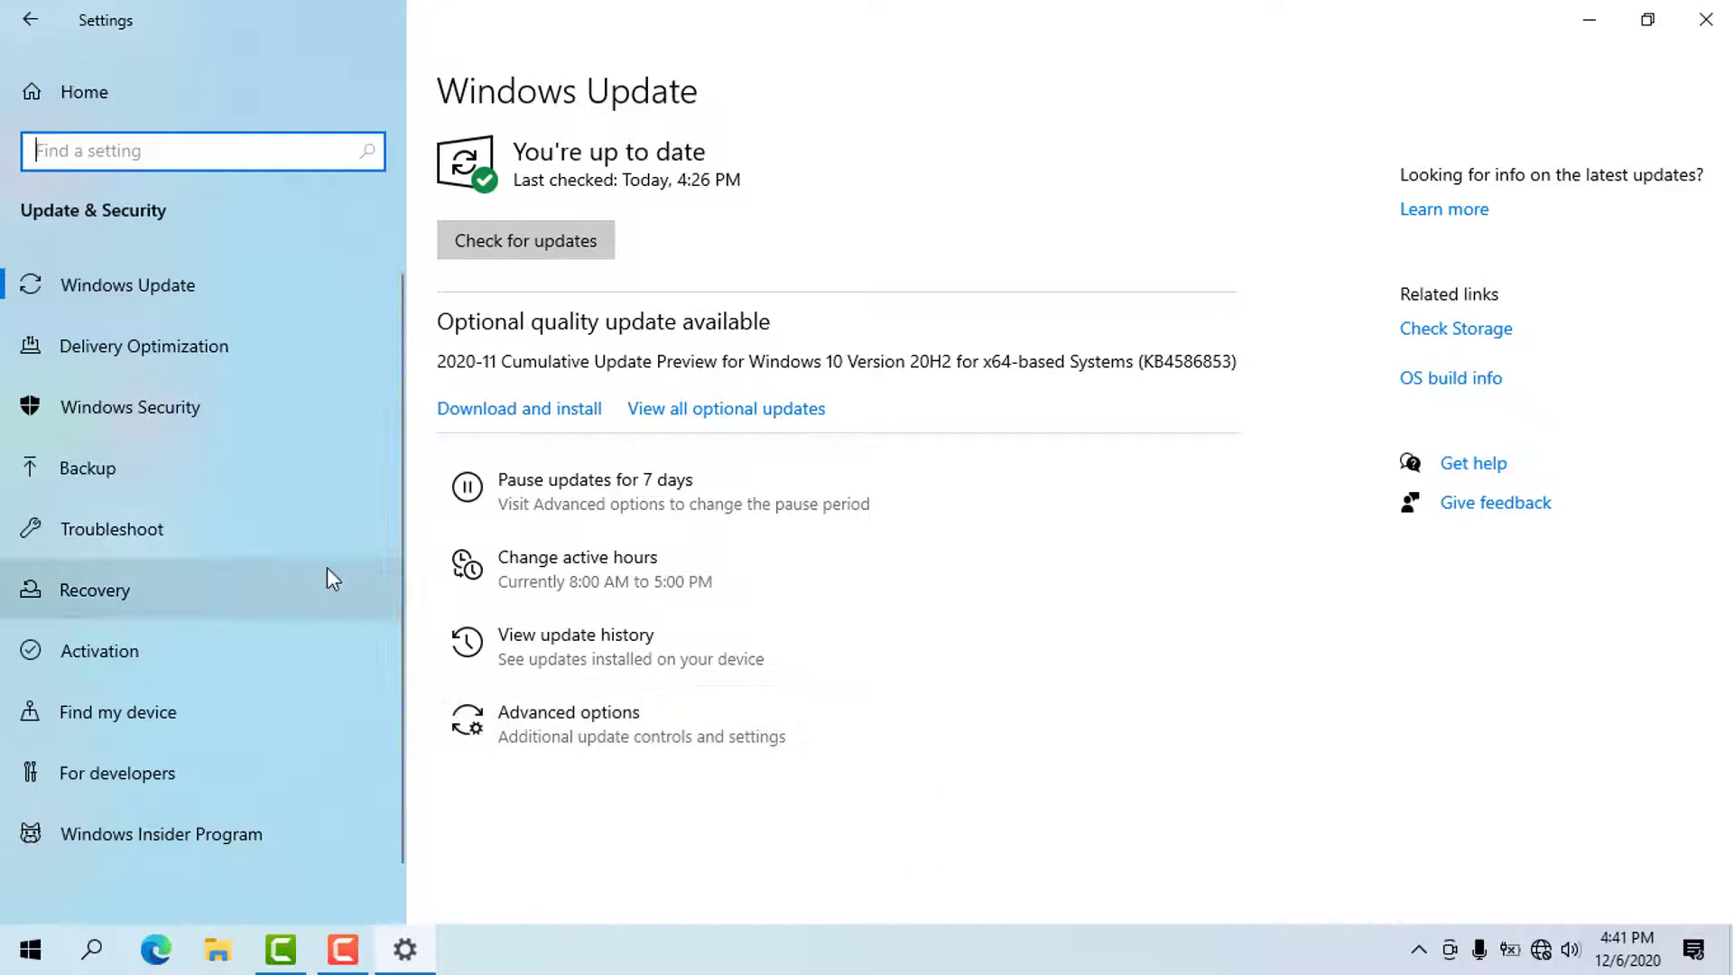
{"action": "left_click", "coordinate": [178, 594]}
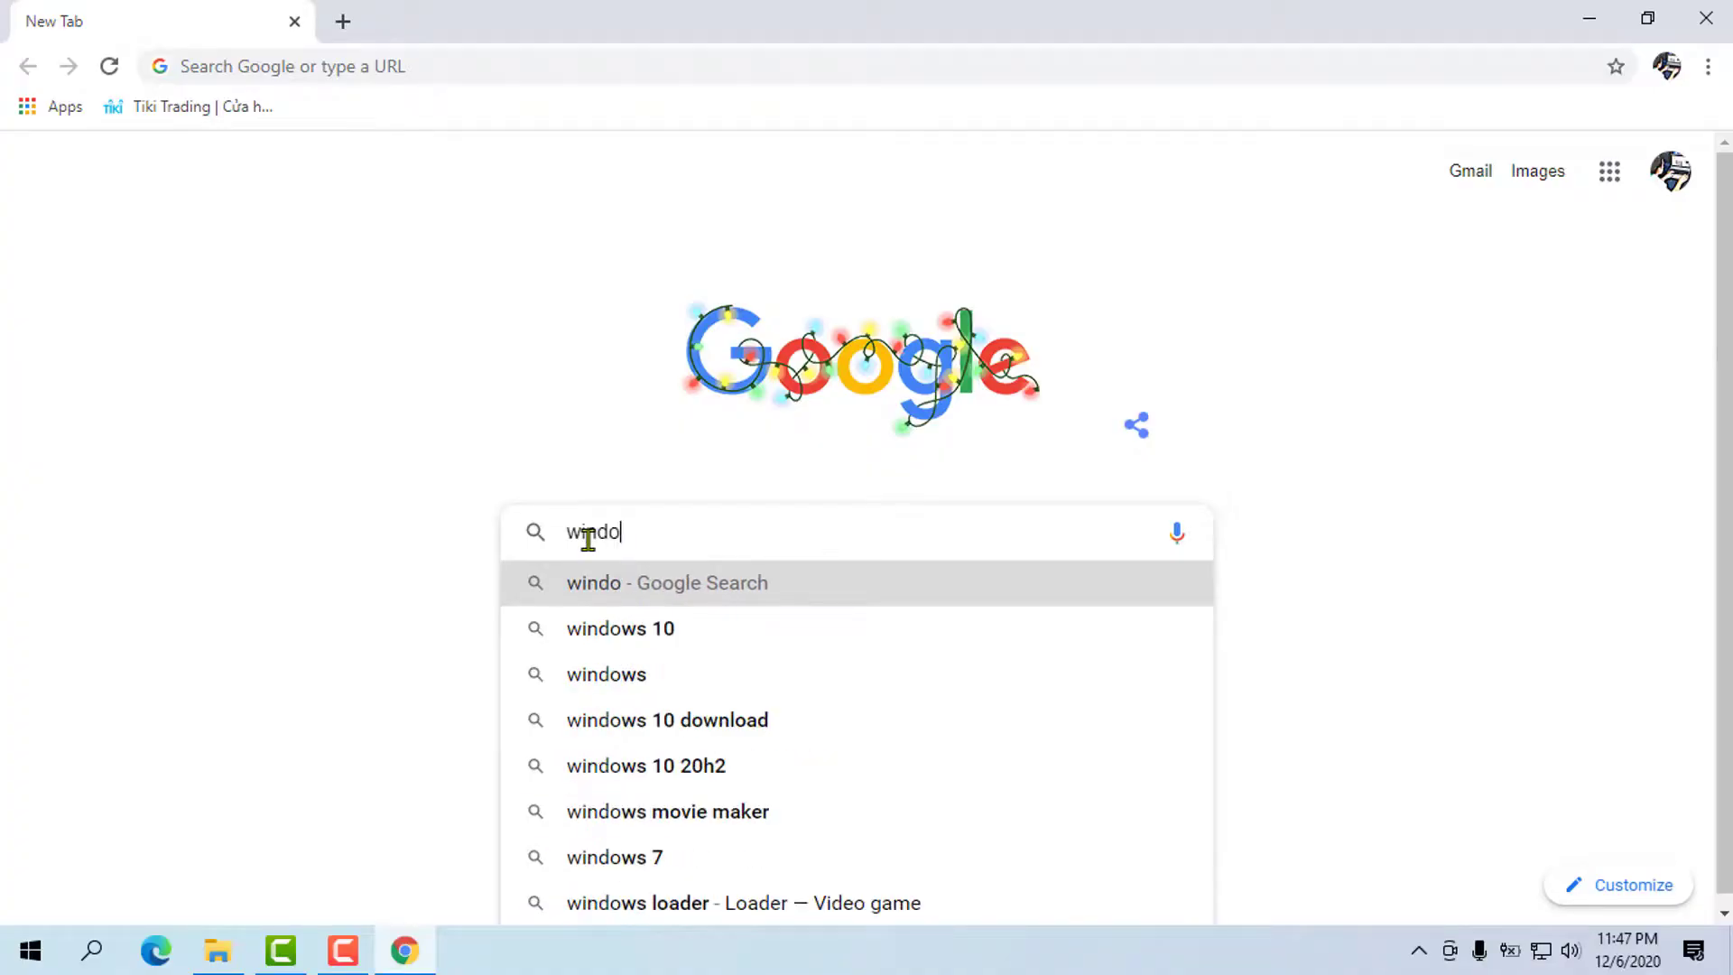
- Search Google for 'windows 10 download' using the suggestion under the typed 'windows 10'
{"action": "type", "text": "ws 10"}
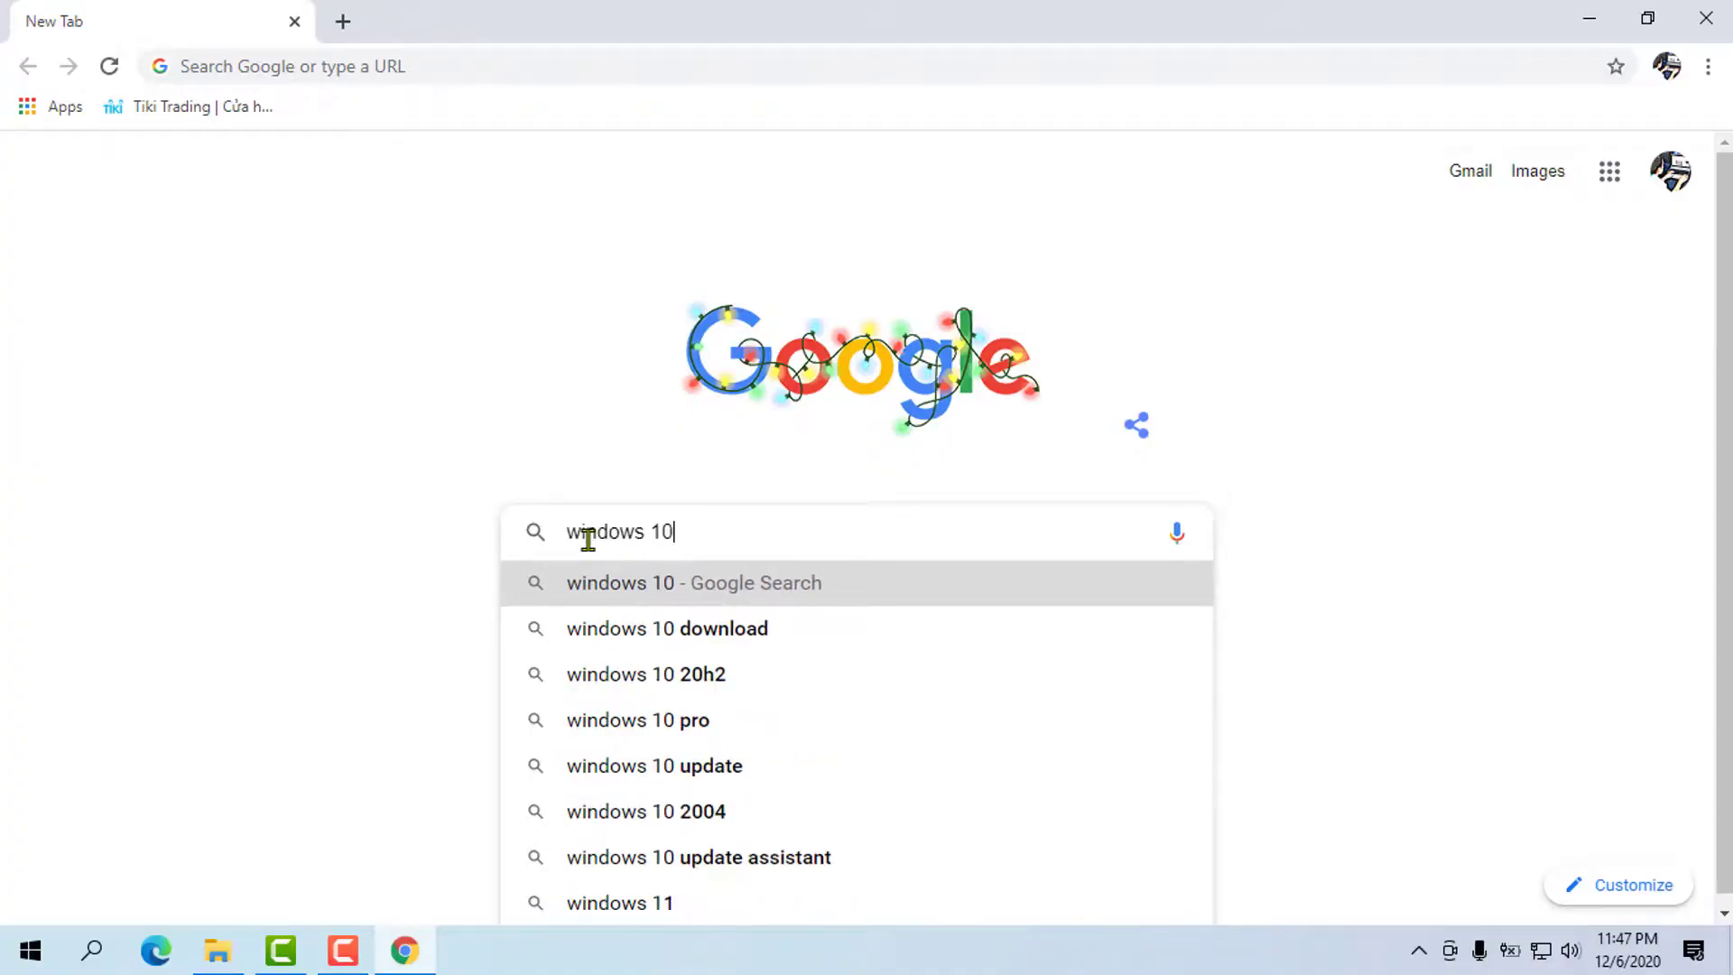
{"action": "left_click", "coordinate": [619, 629]}
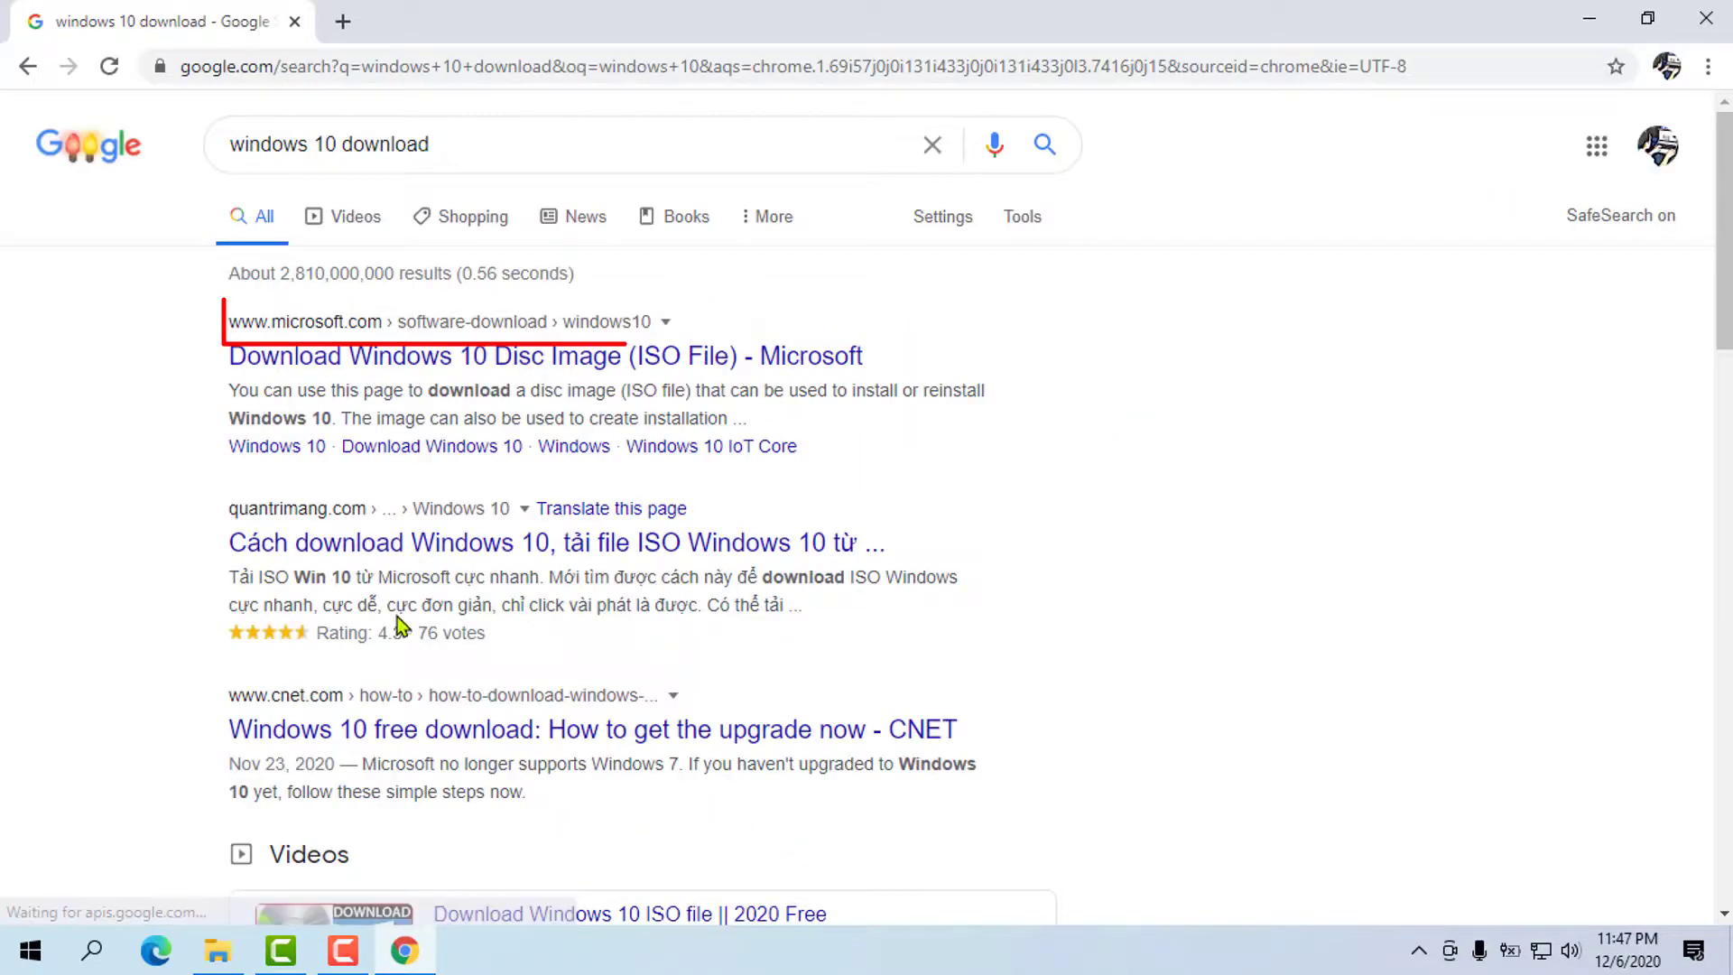